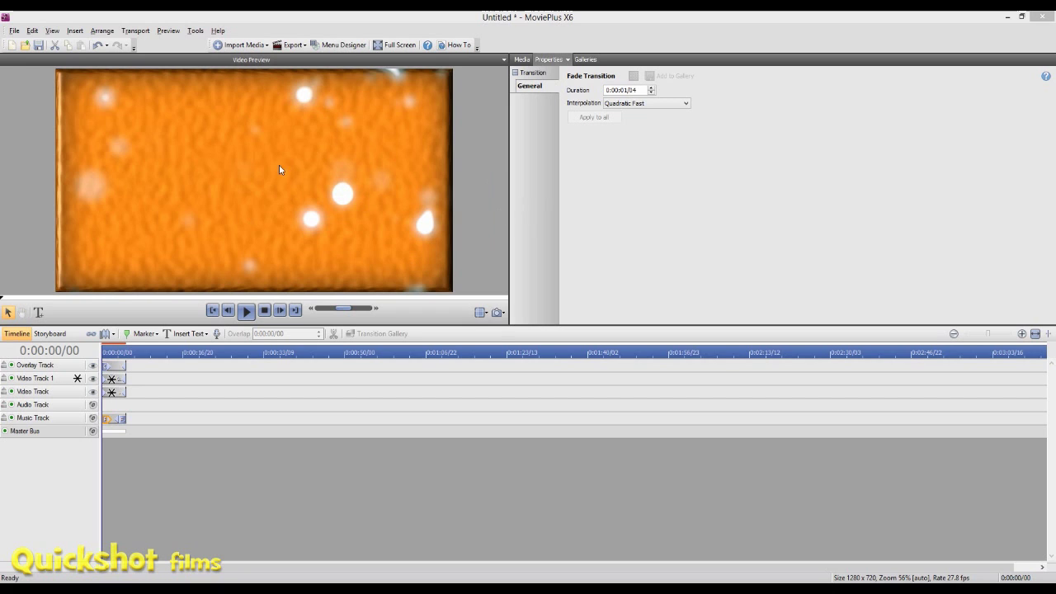
Step: Preview the title on the timeline, then rewind the playhead to the start
click(246, 311)
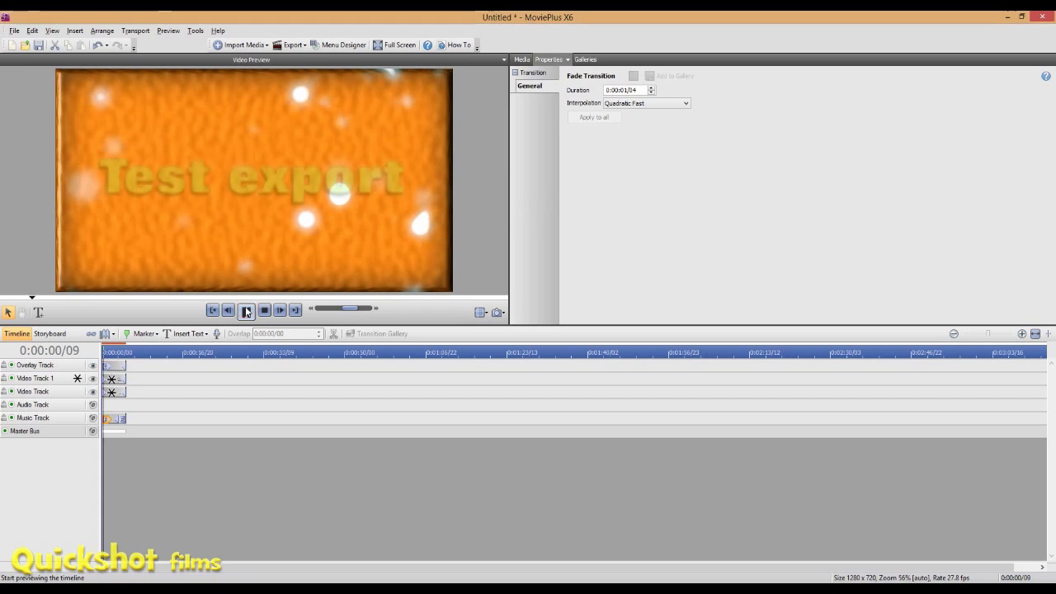
click(246, 311)
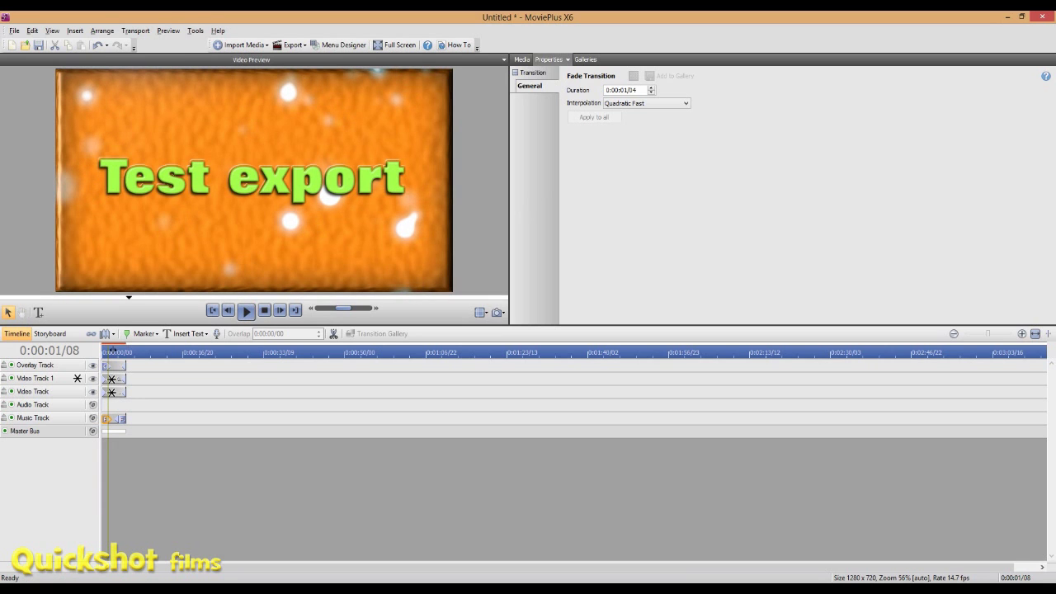
click(115, 352)
click(247, 312)
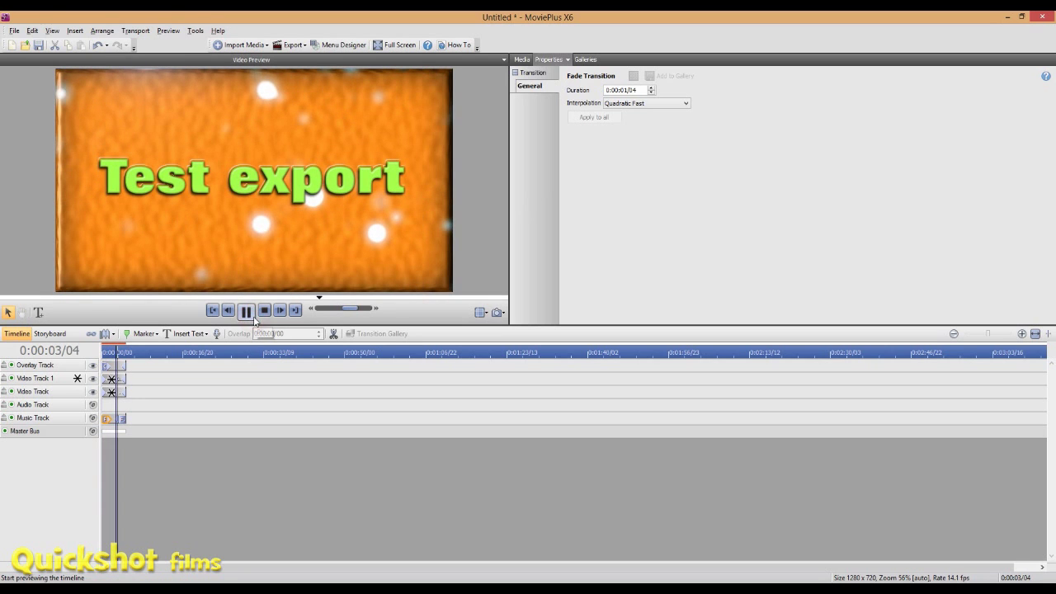
click(123, 353)
drag(123, 353, 102, 352)
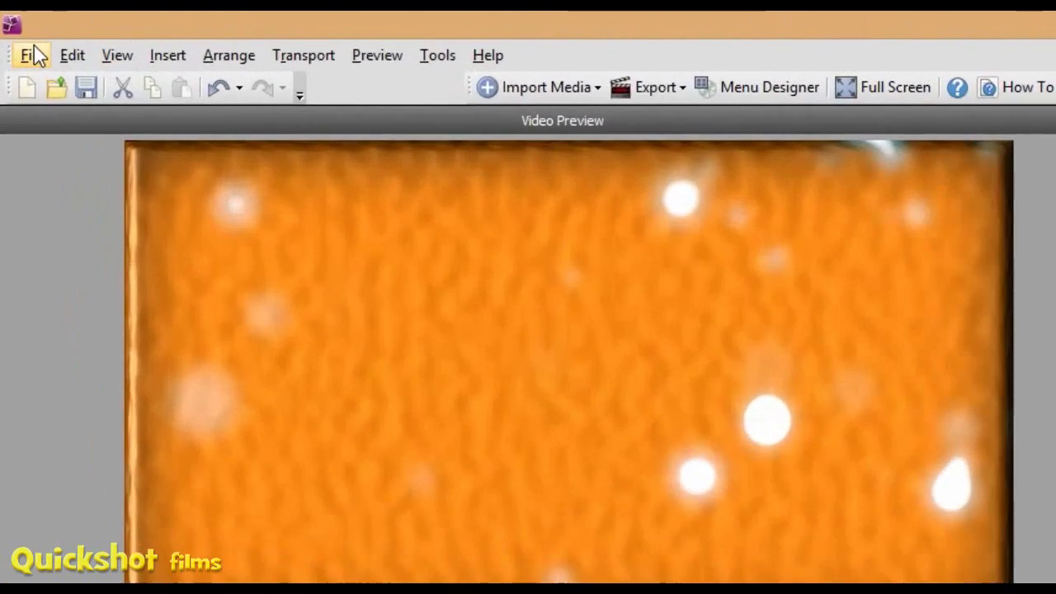
Step: Open Project Settings and select the NTSC DVD template in the Templates list
click(33, 53)
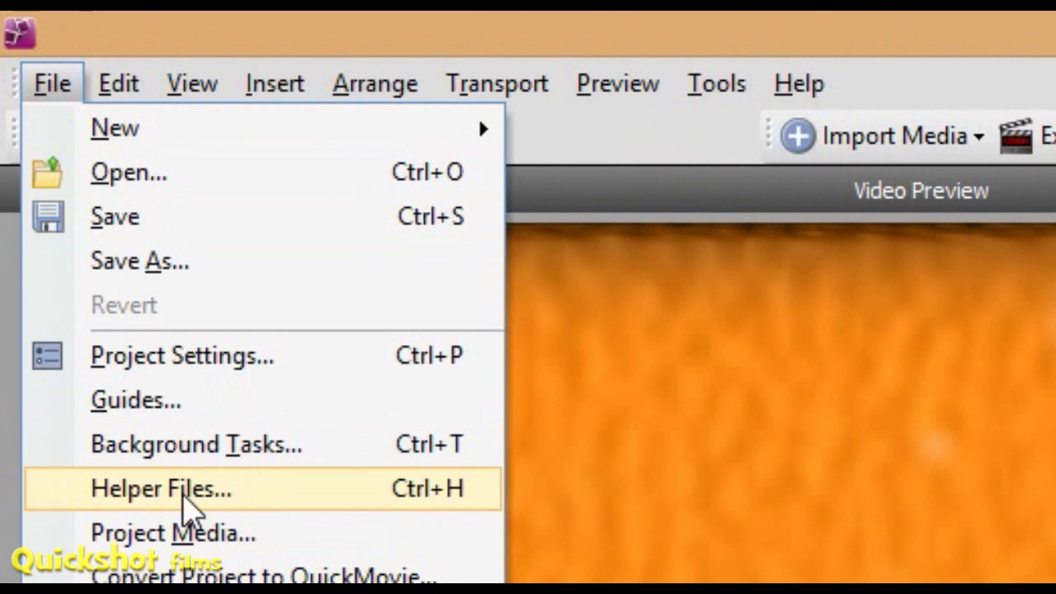
click(241, 371)
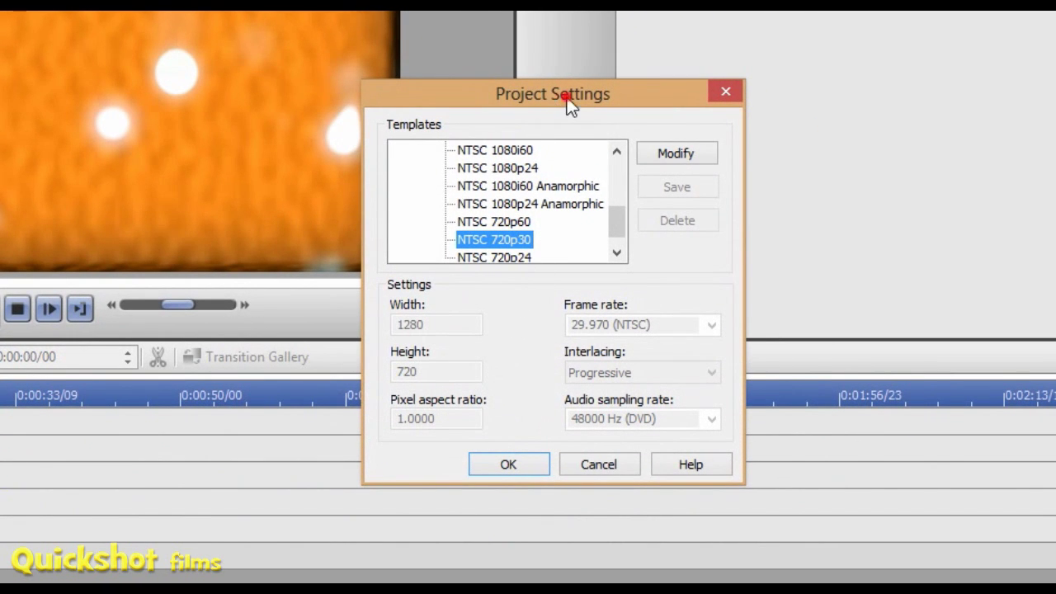
drag(567, 98, 592, 139)
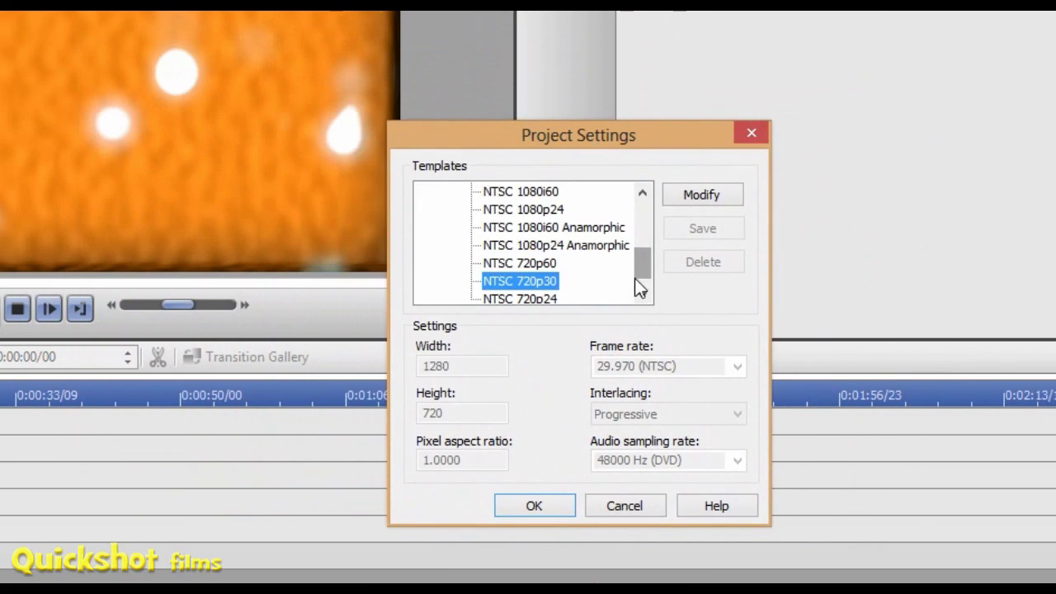
mouse_move(644, 268)
mouse_down()
mouse_move(657, 221)
mouse_move(655, 270)
mouse_up()
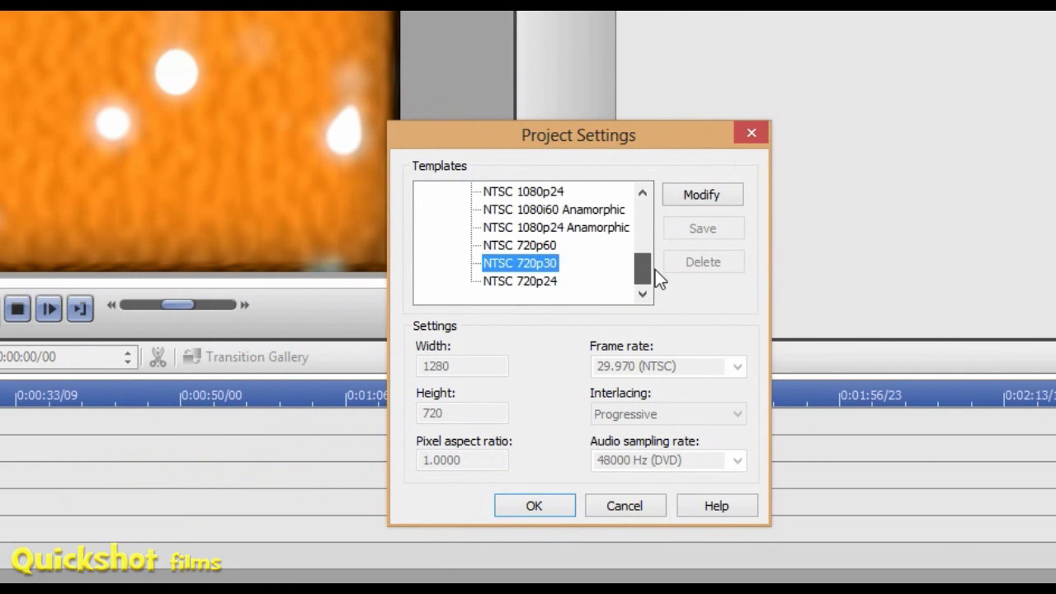
drag(489, 302, 509, 272)
drag(638, 266, 622, 283)
drag(648, 277, 654, 223)
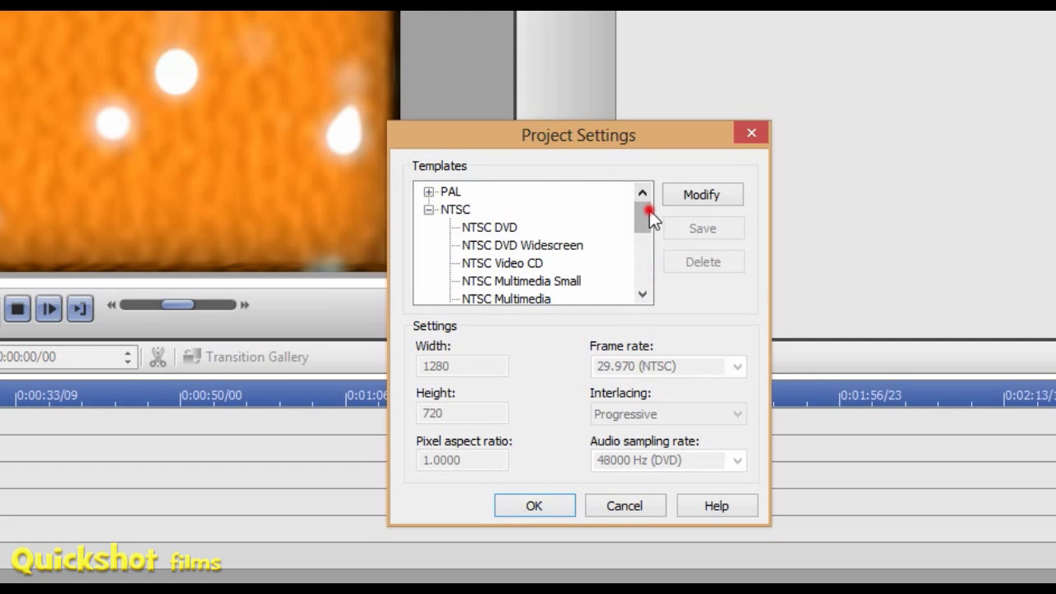
mouse_move(650, 210)
mouse_down()
mouse_move(641, 258)
mouse_move(641, 199)
mouse_up()
click(495, 227)
Step: Apply the NTSC DVD template, then reopen Project Settings
click(533, 505)
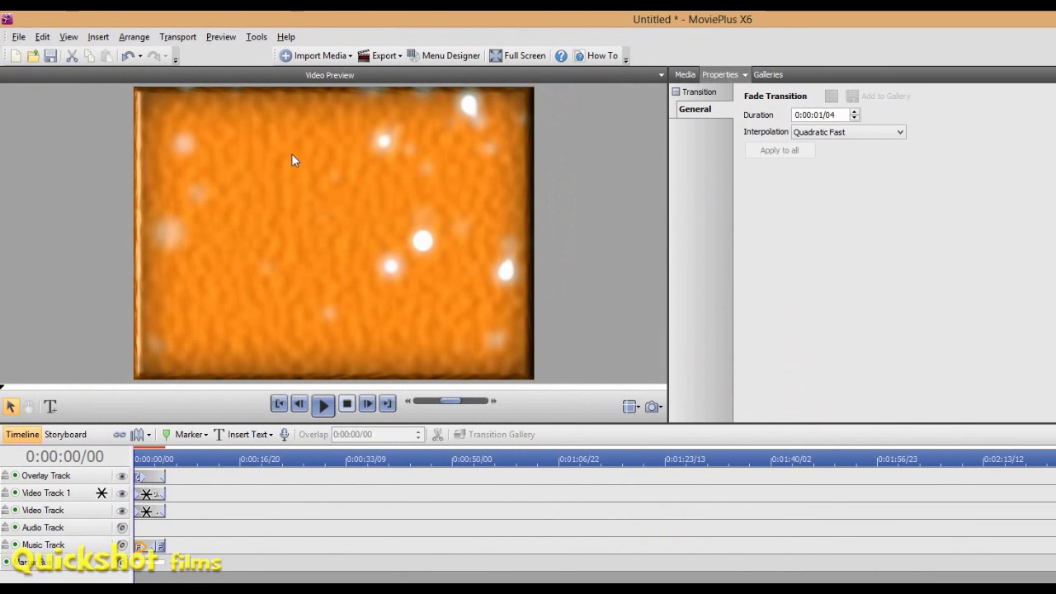
click(18, 37)
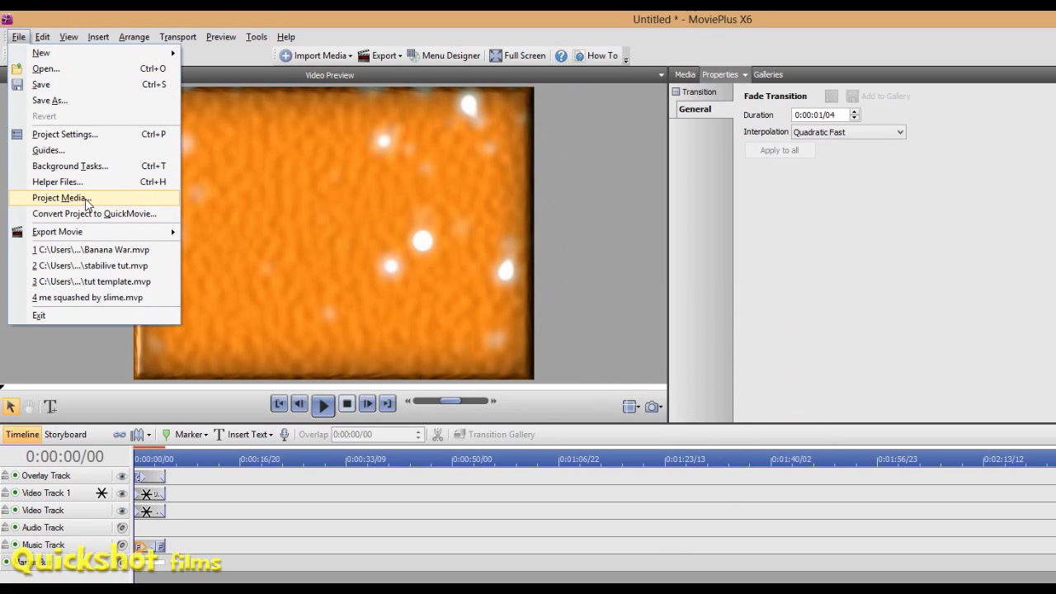
click(83, 134)
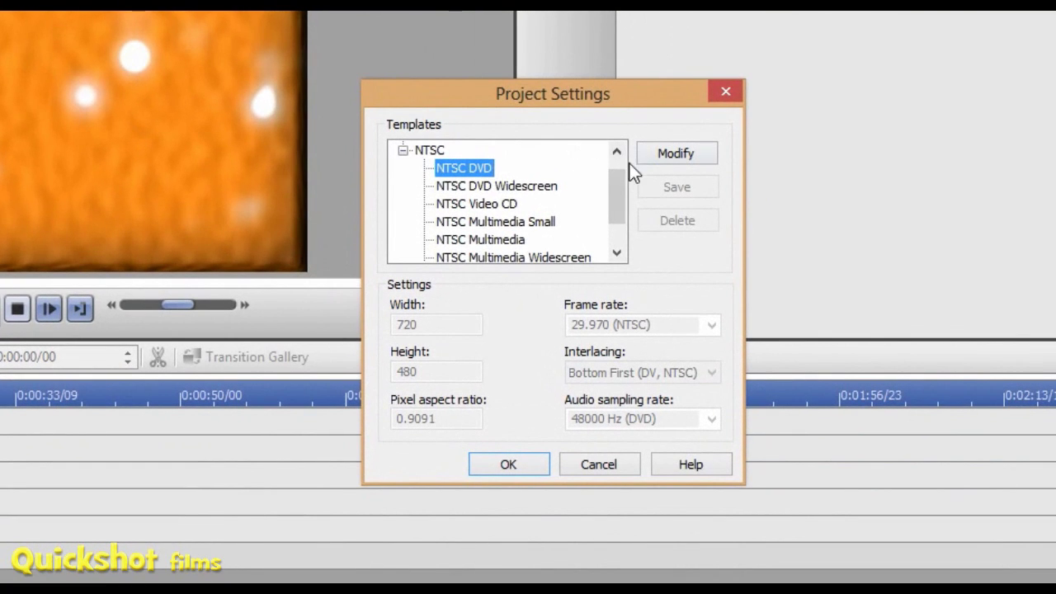
drag(616, 191, 614, 206)
Step: Switch to the HD NTSC 720p30 template (1280x720 progressive) and preview the title
click(418, 238)
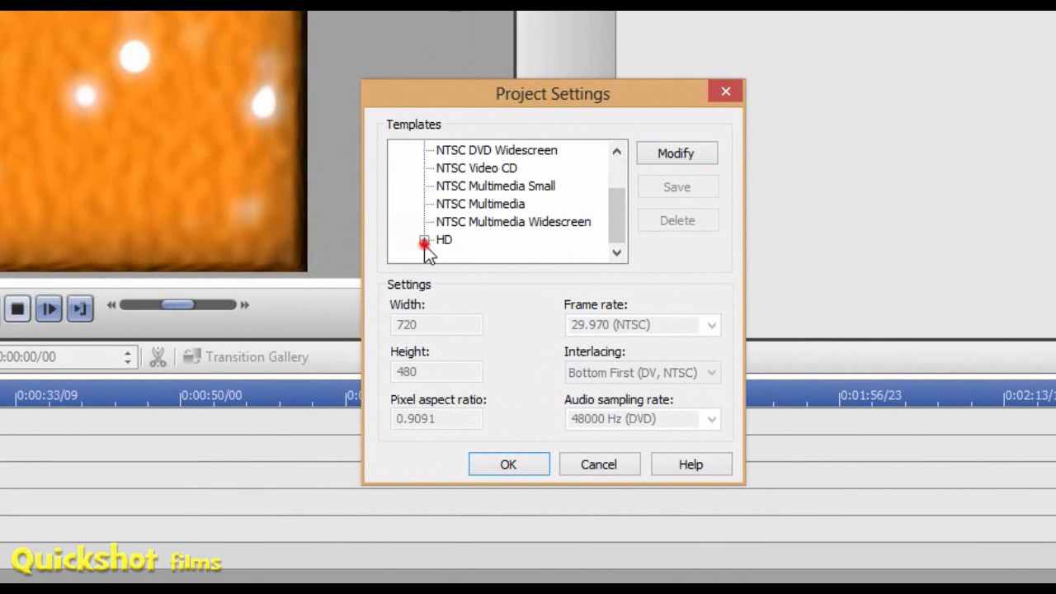
click(620, 198)
click(617, 220)
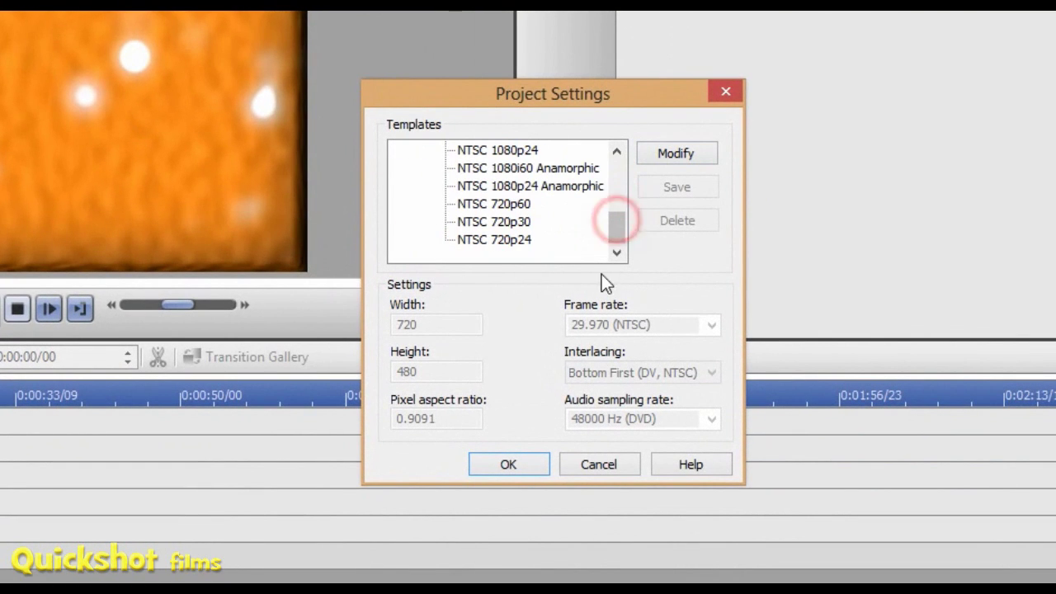
click(528, 223)
click(525, 464)
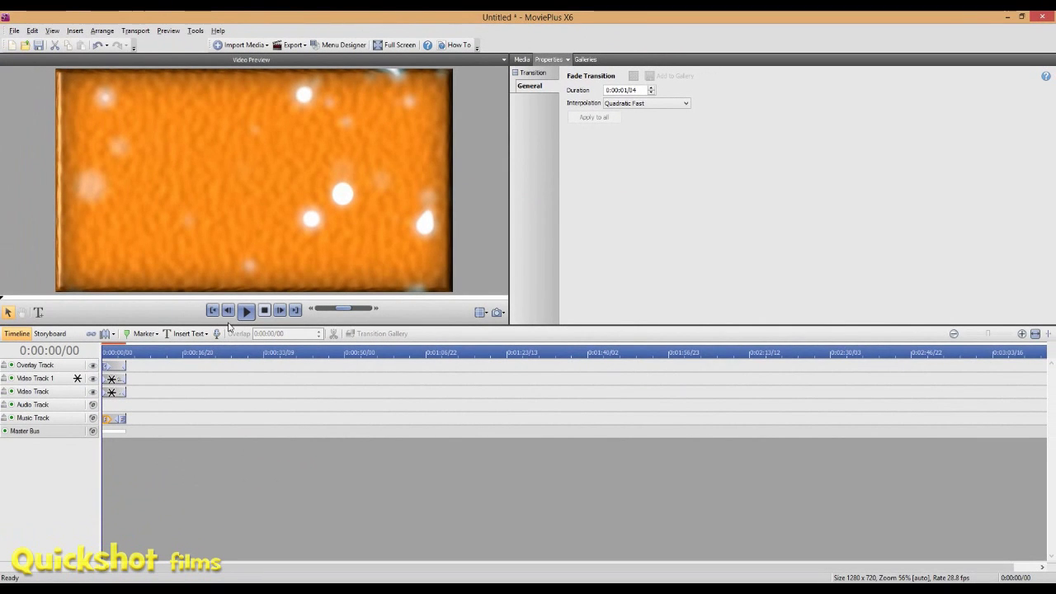
click(246, 312)
Step: Rewind the playhead and start exporting the movie as a video file
click(212, 318)
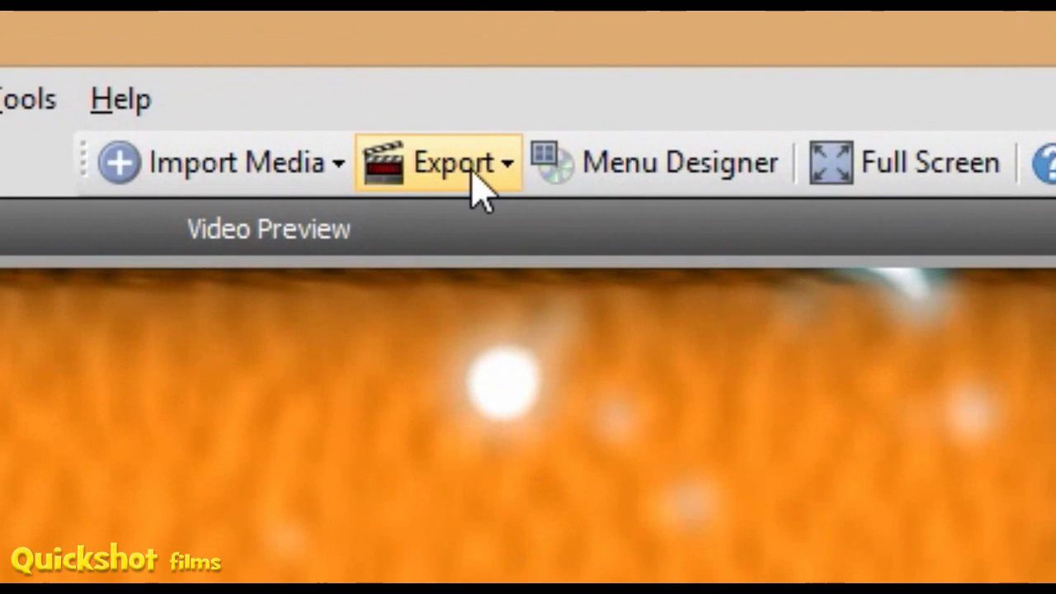
click(296, 46)
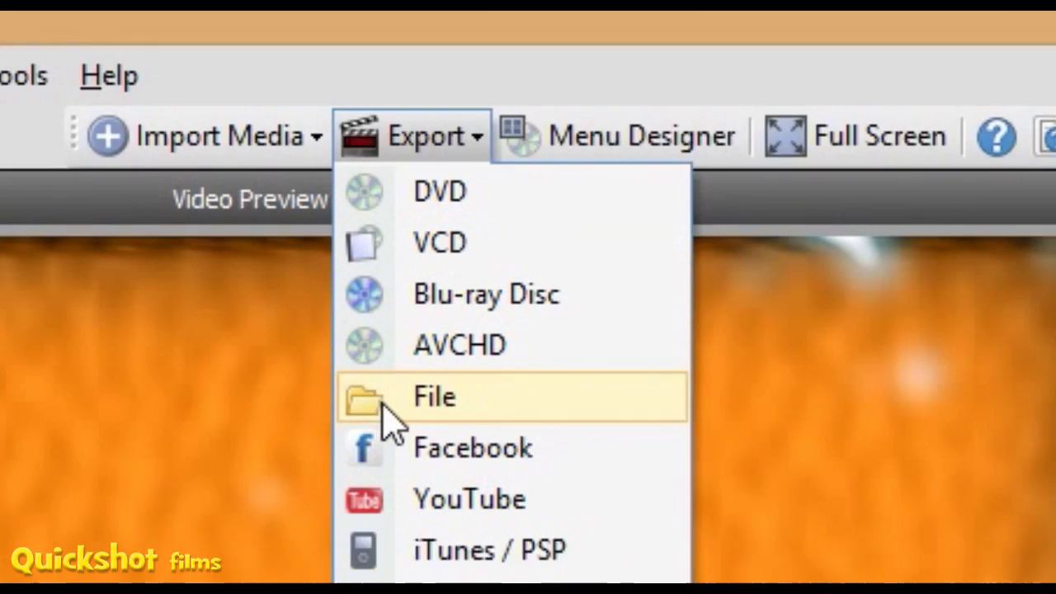
click(422, 437)
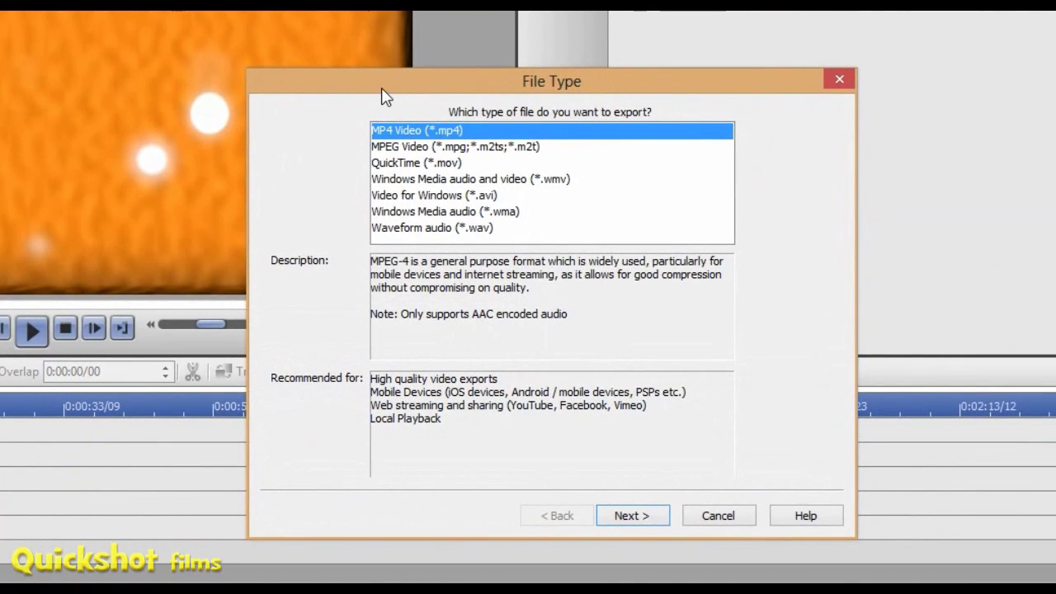
drag(385, 97, 393, 63)
Step: Compare the MPEG, QuickTime, MP4, Windows Media and Video for Windows format descriptions
click(456, 123)
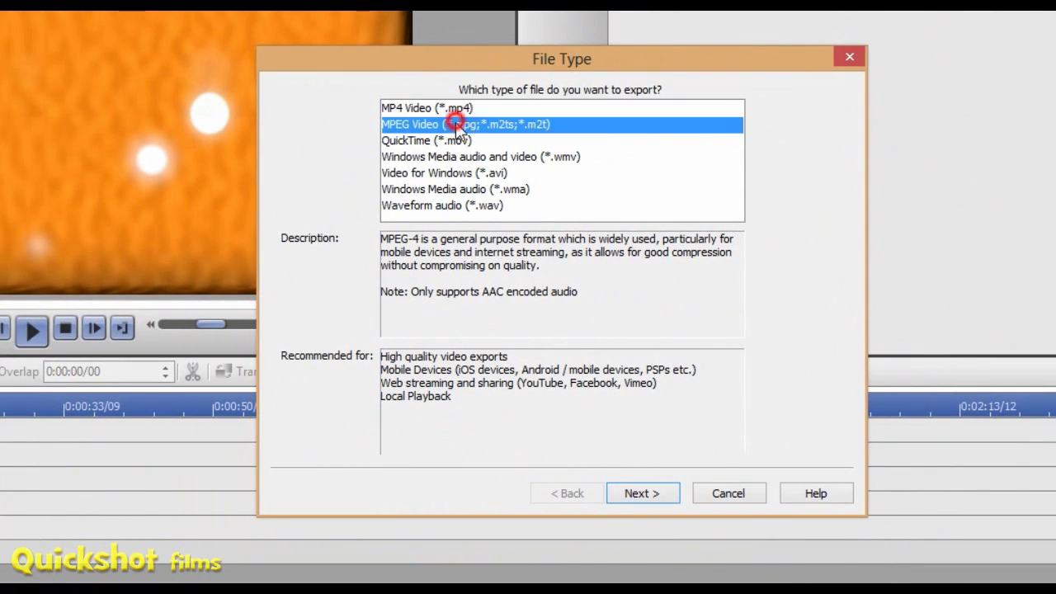
click(454, 140)
click(455, 124)
click(455, 108)
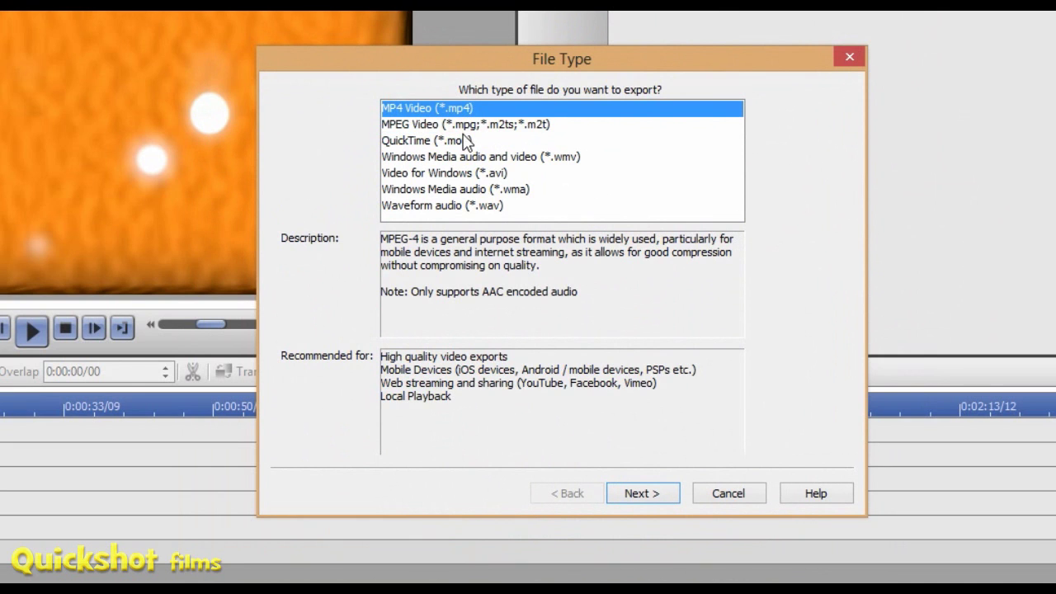
click(458, 124)
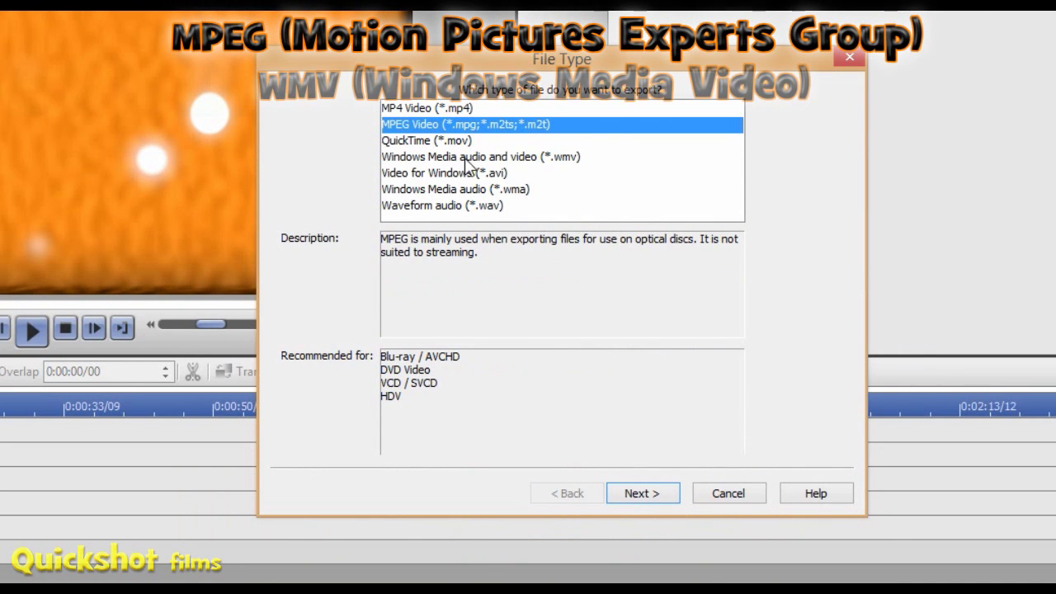
click(469, 157)
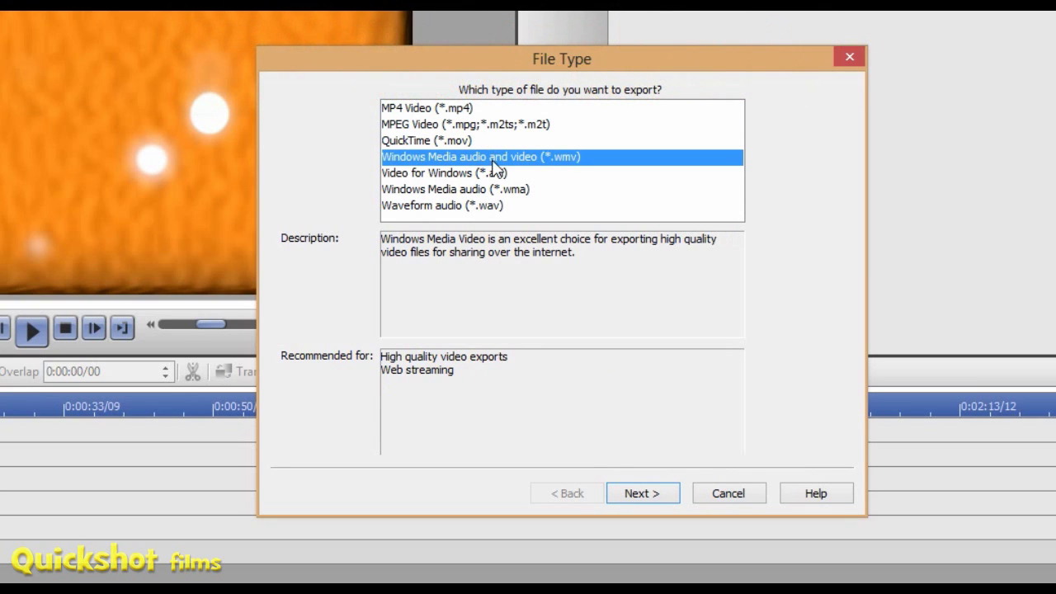
click(484, 174)
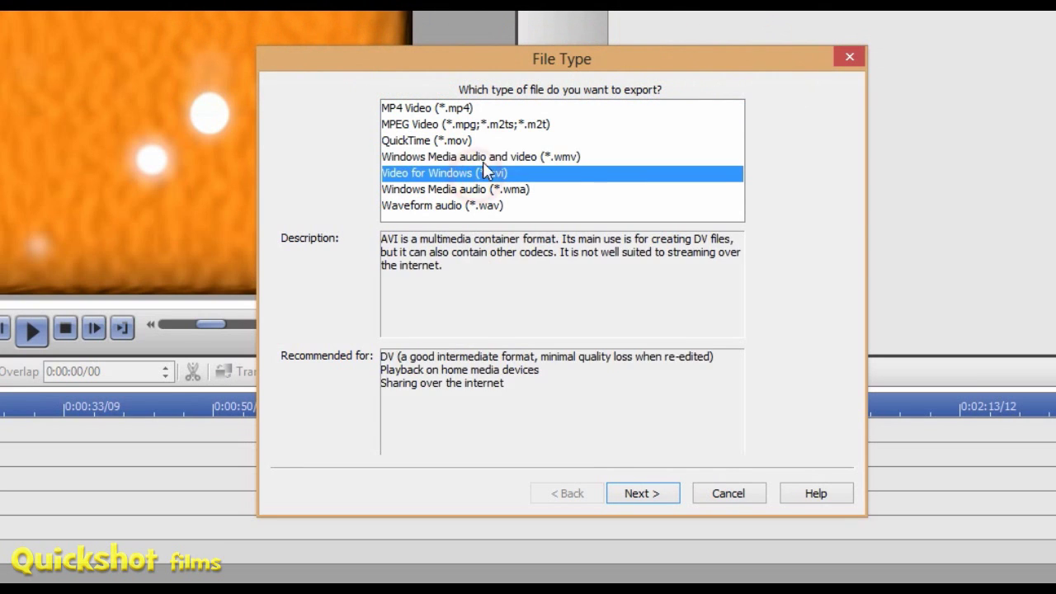
click(483, 160)
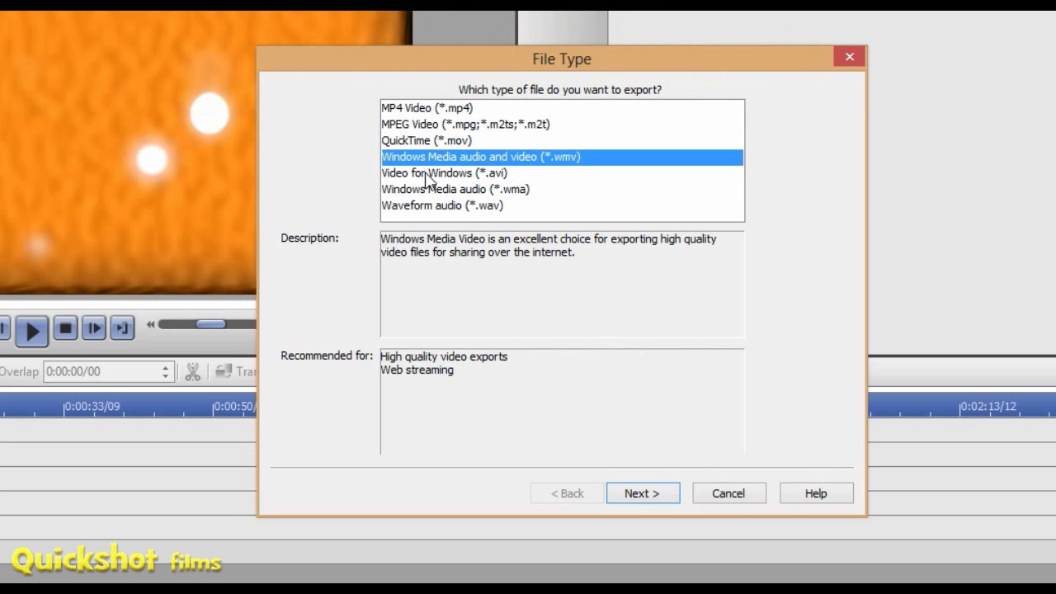
click(425, 110)
click(435, 124)
click(430, 110)
click(436, 124)
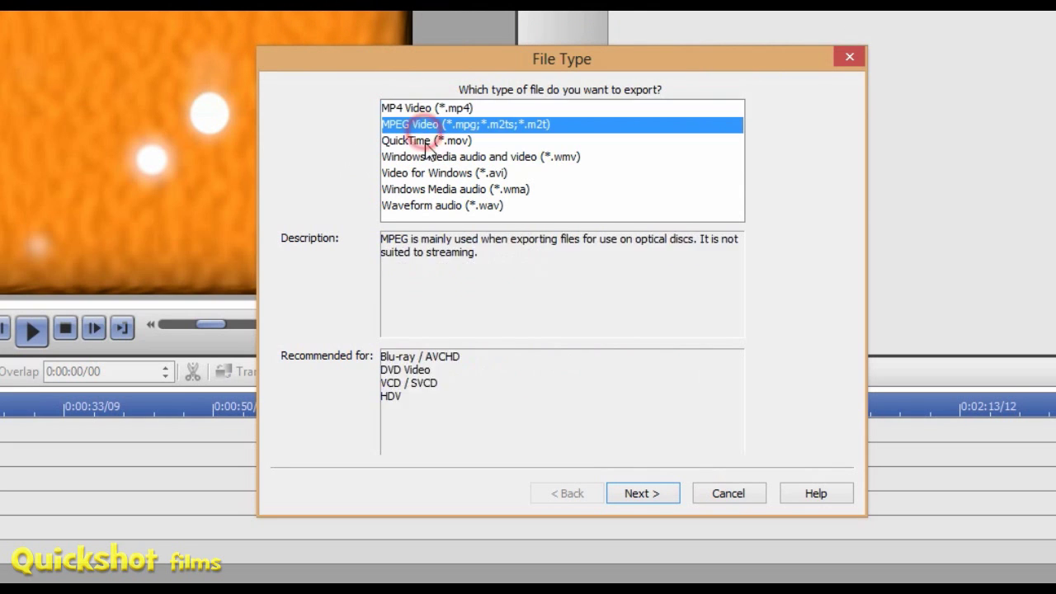
Step: Read the QuickTime, Waveform audio, Windows Media audio and Video for Windows descriptions
click(412, 141)
click(459, 206)
click(449, 188)
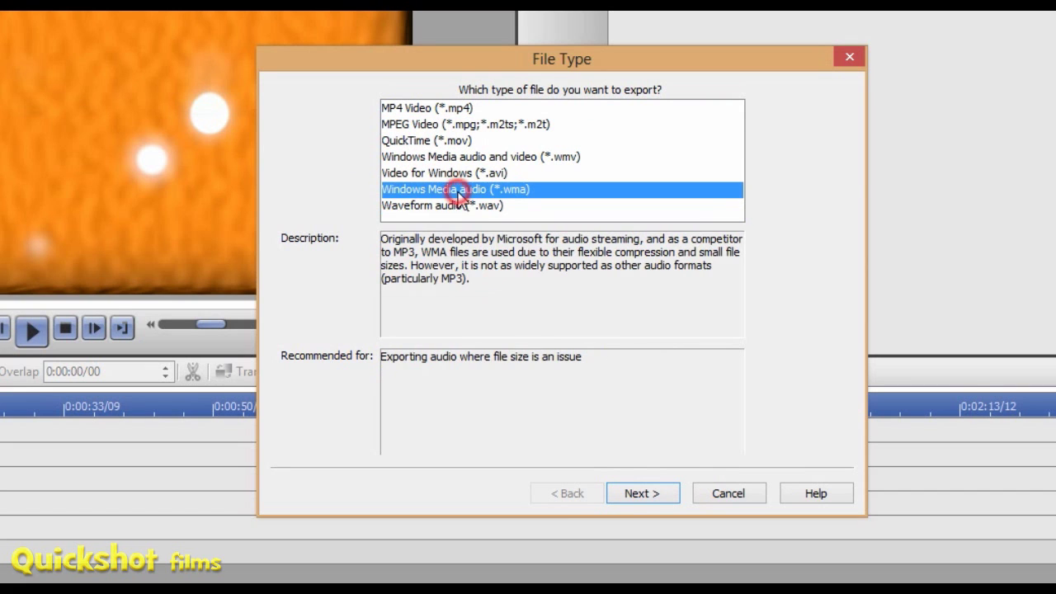
click(459, 207)
click(477, 191)
click(492, 174)
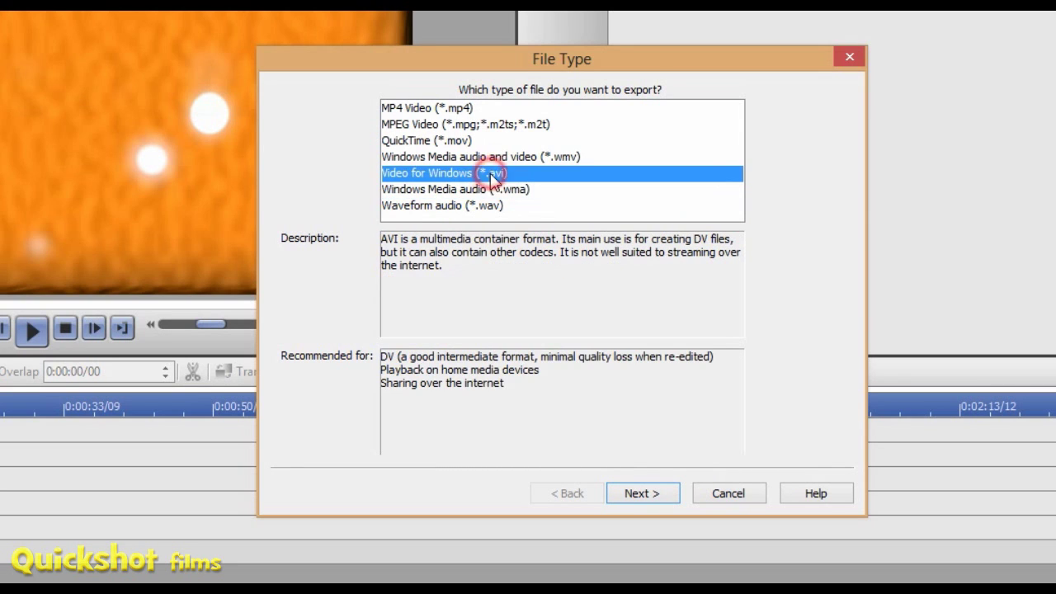
click(453, 142)
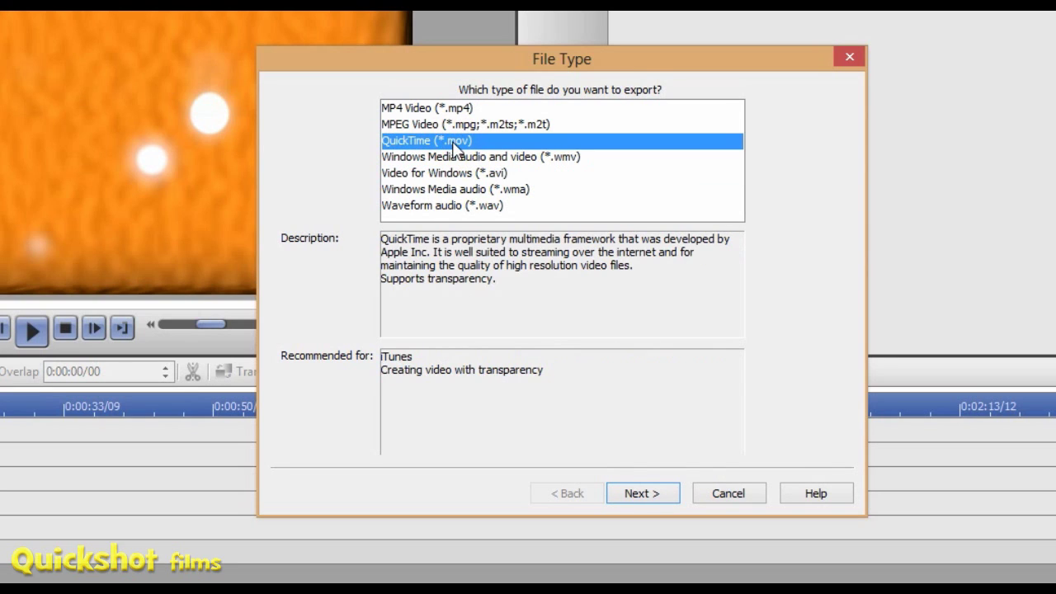
click(387, 370)
click(507, 368)
click(435, 370)
click(417, 383)
Step: Select MPEG Video (*.mpg;*.m2ts;*.m2t) as the file type and continue to its settings
click(445, 175)
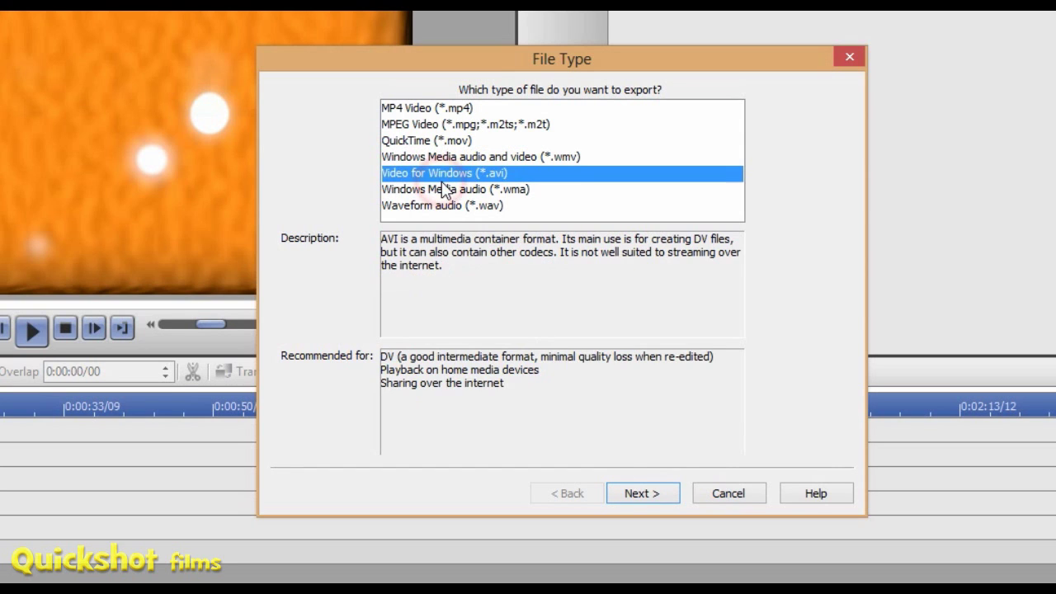
click(466, 158)
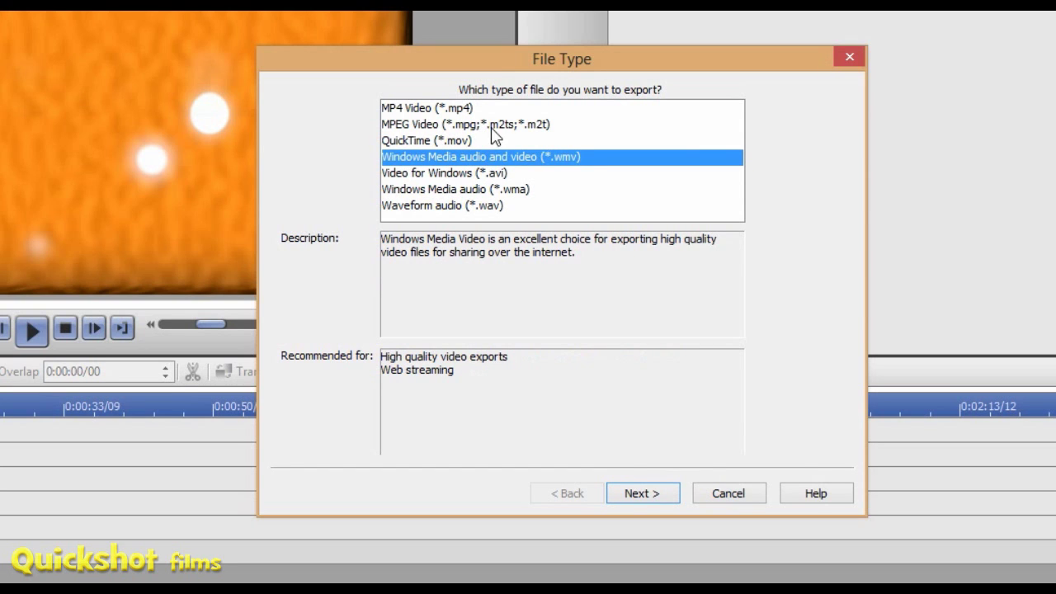
click(500, 124)
click(513, 162)
click(466, 140)
click(500, 123)
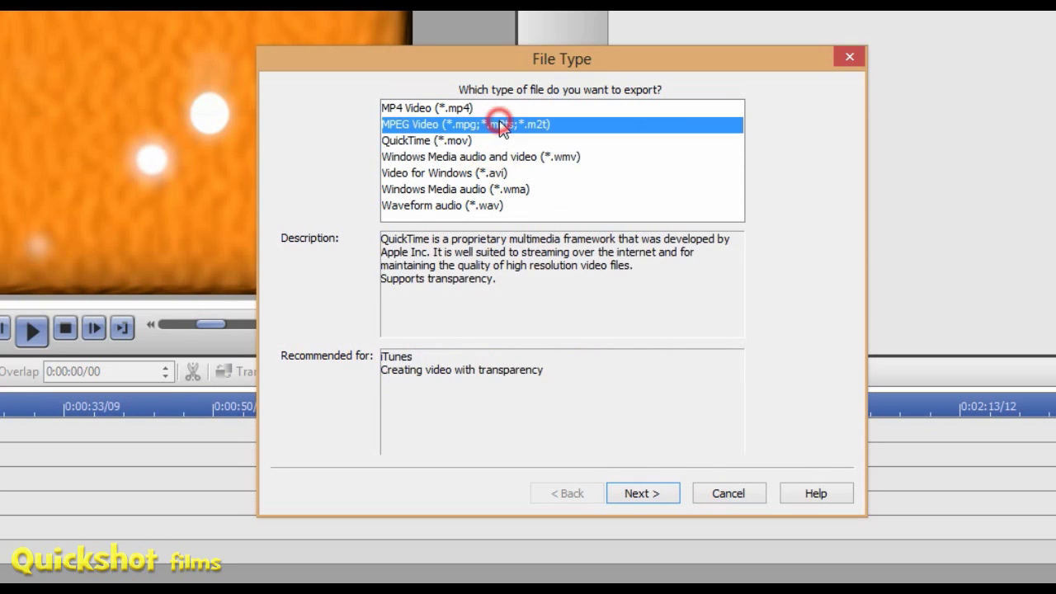
click(643, 495)
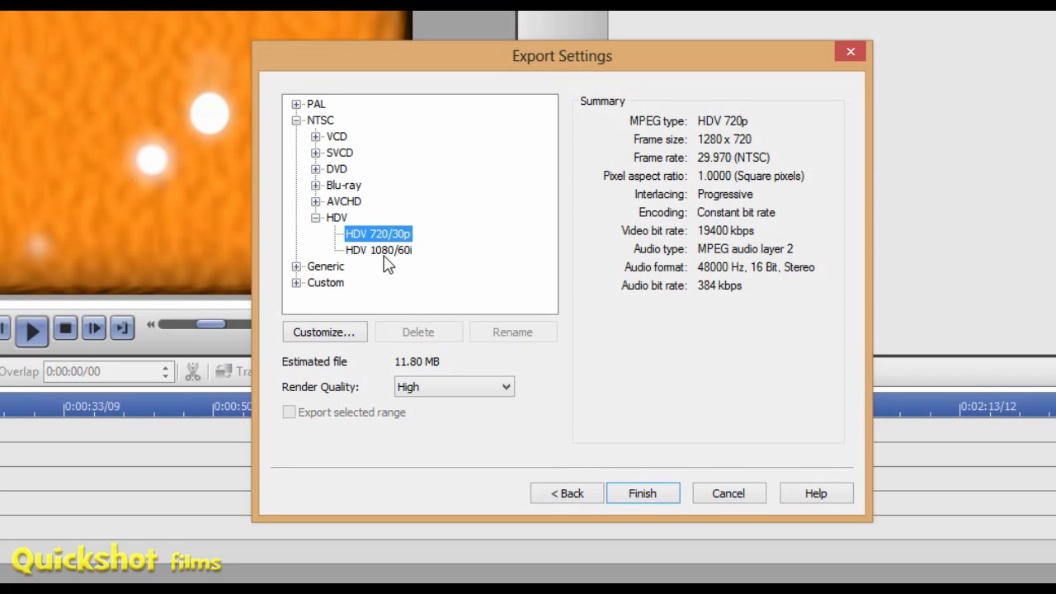
Step: Browse the Blu-ray, DVD and custom presets, compare HDV 1080/60i, then return to HDV 720/30p
click(315, 186)
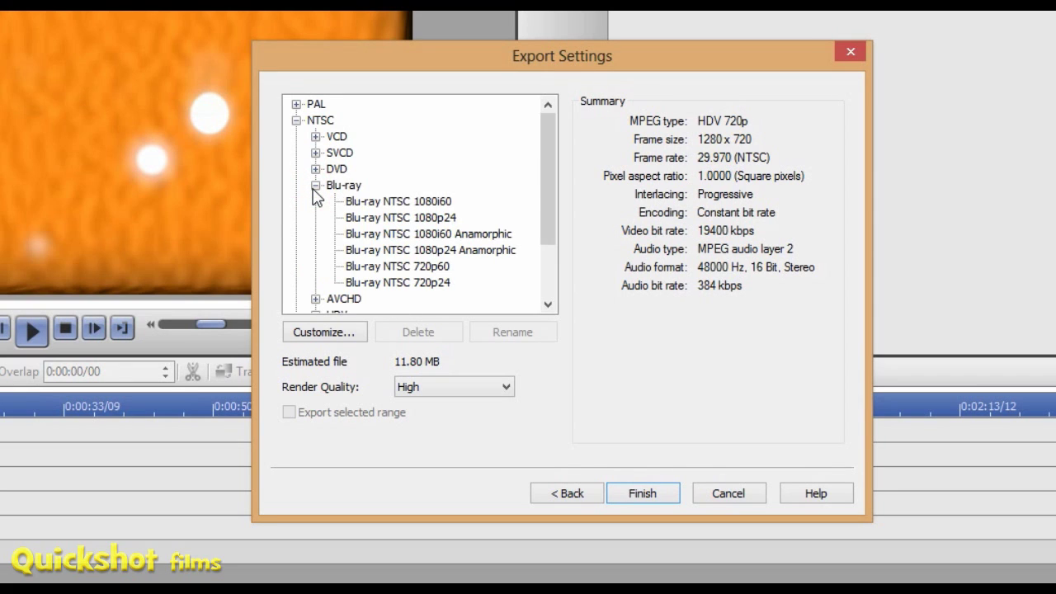
click(315, 185)
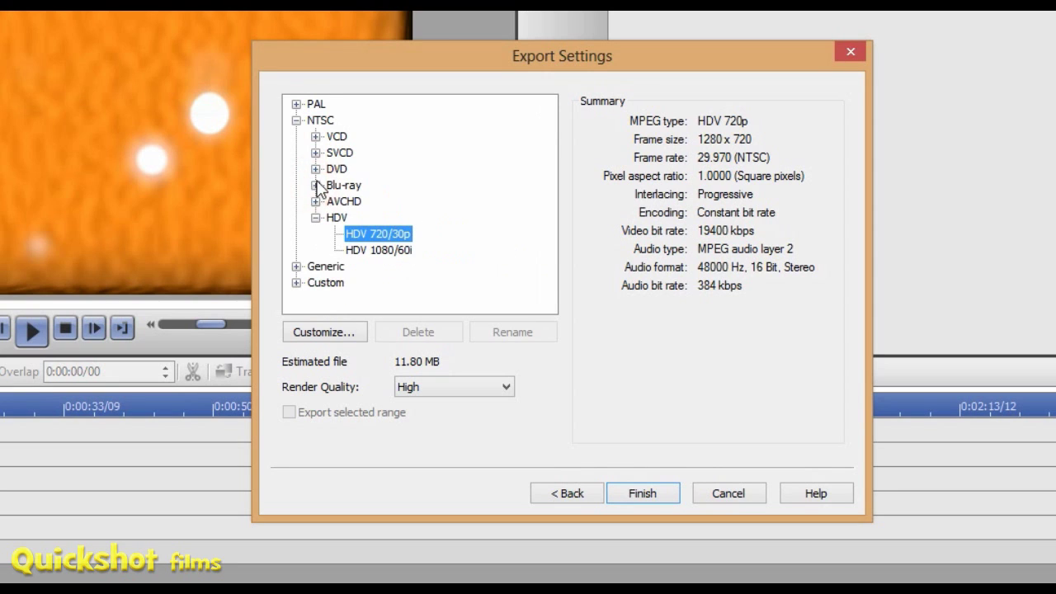
click(316, 169)
click(315, 169)
click(295, 282)
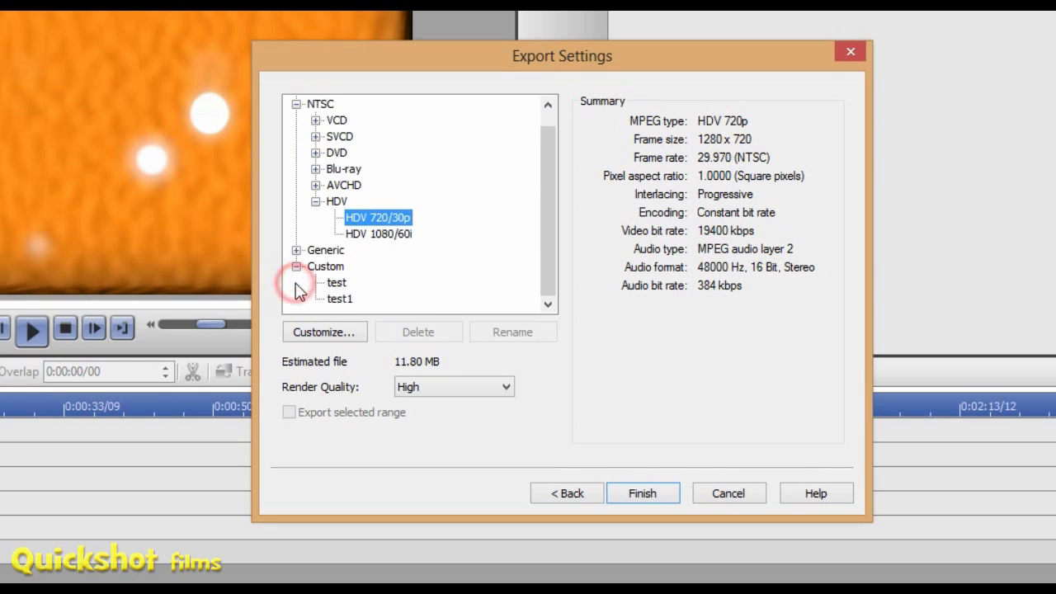
click(296, 265)
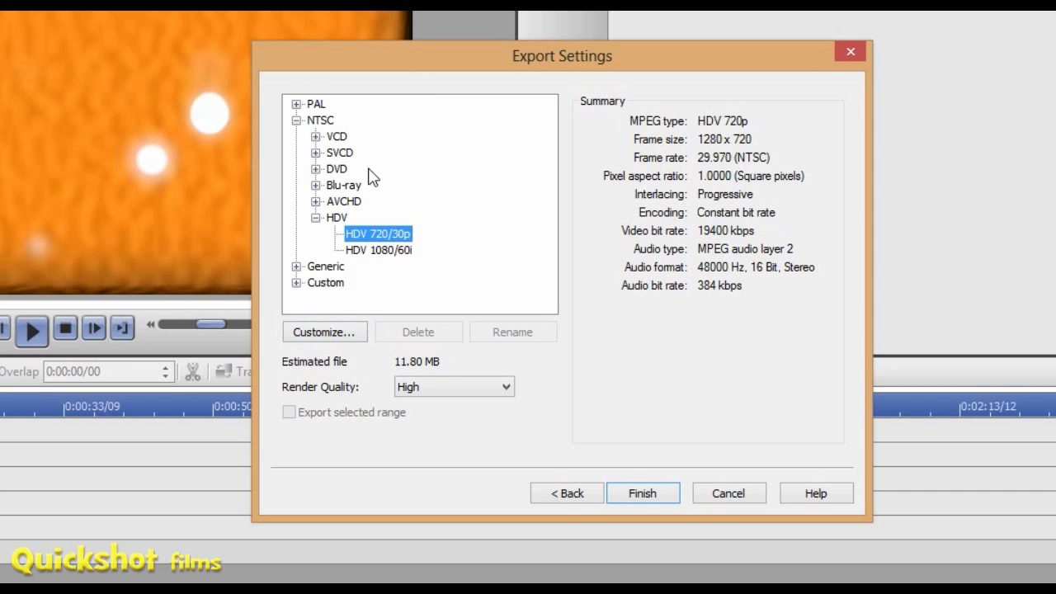
click(334, 218)
click(372, 234)
click(397, 251)
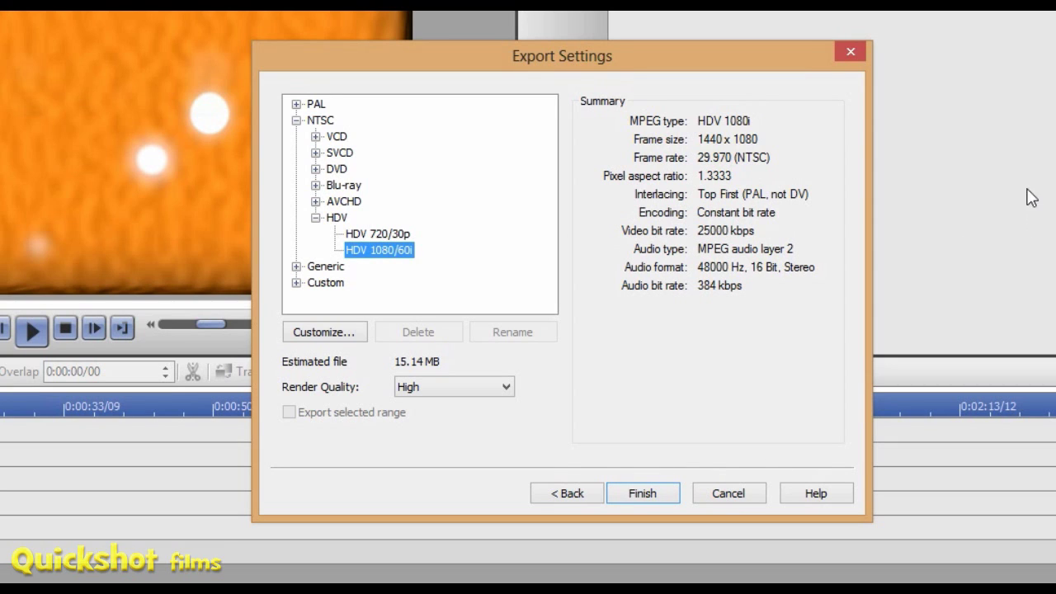
click(399, 238)
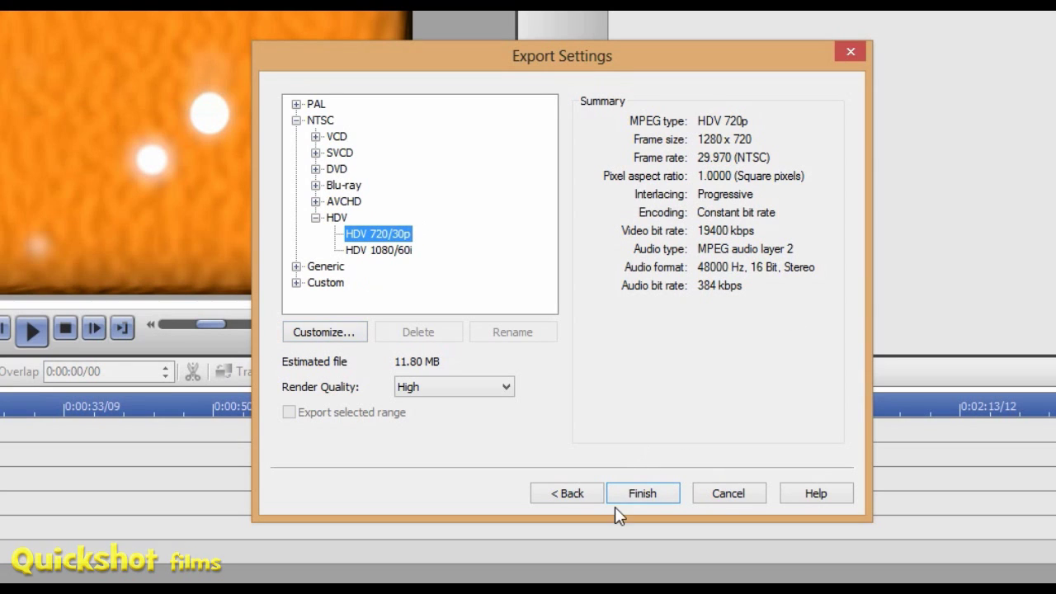
Step: Export as HDV 720/30p MPEG at High render quality, then play the finished video
click(459, 388)
click(460, 387)
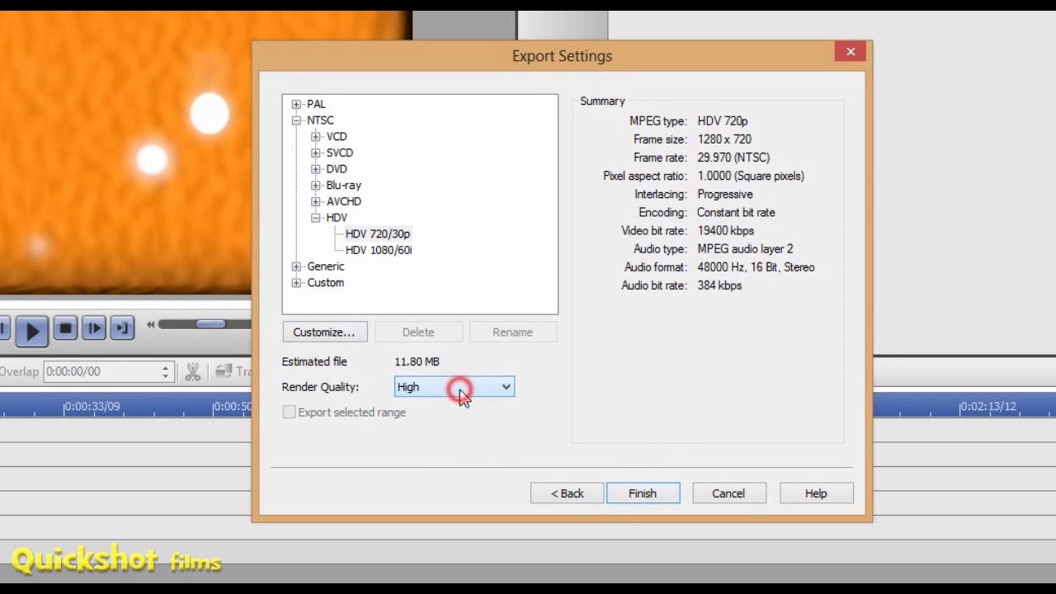
click(460, 385)
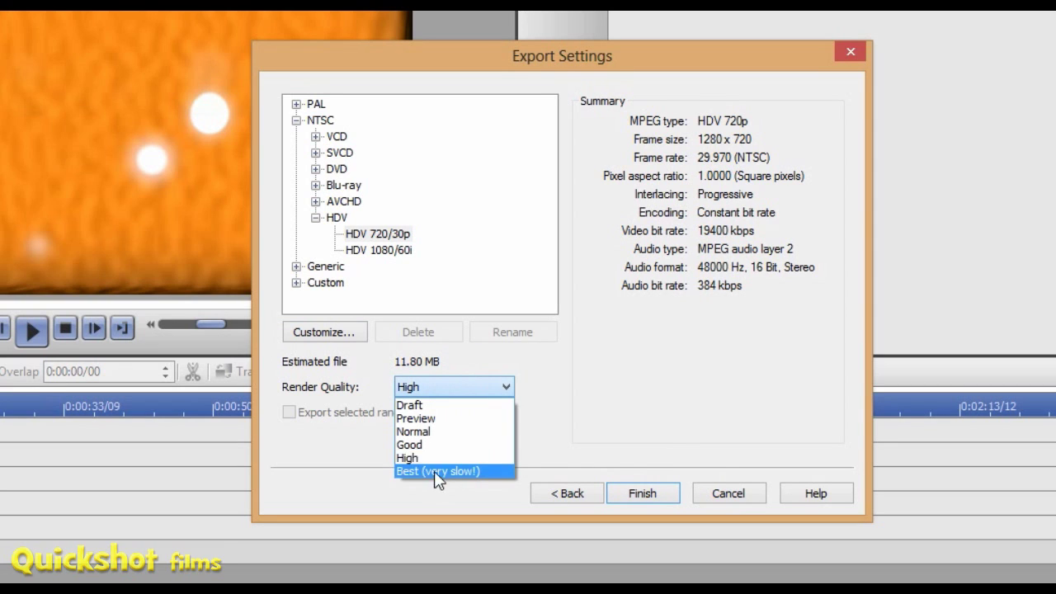
click(445, 458)
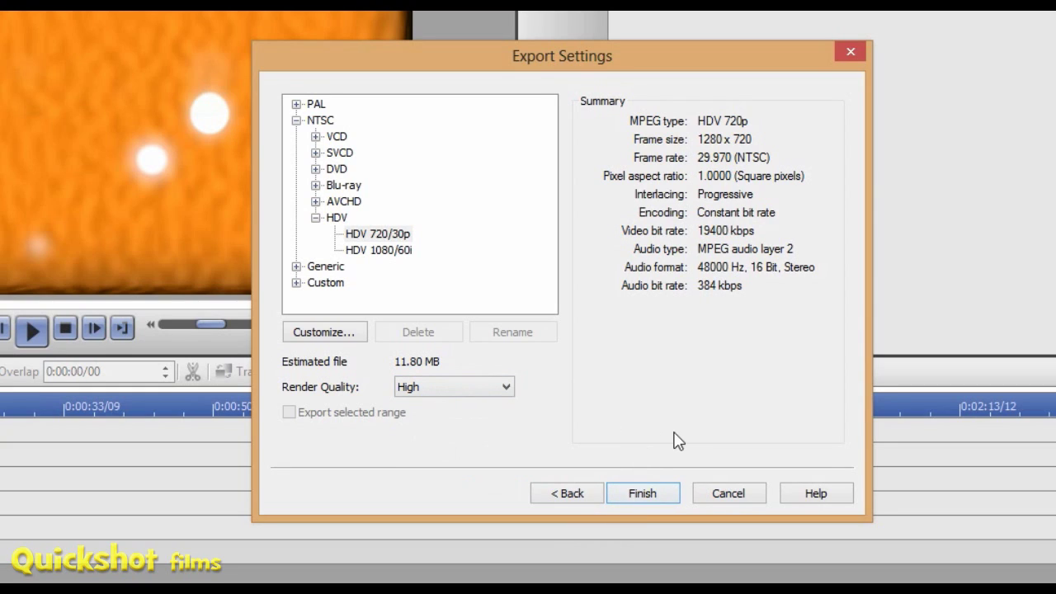
click(639, 491)
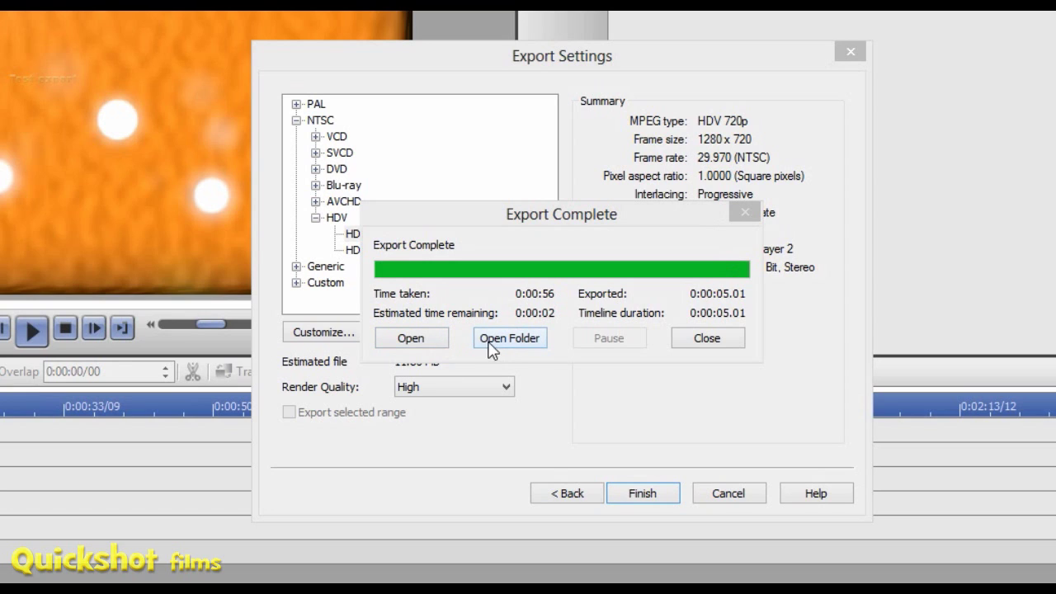
click(423, 338)
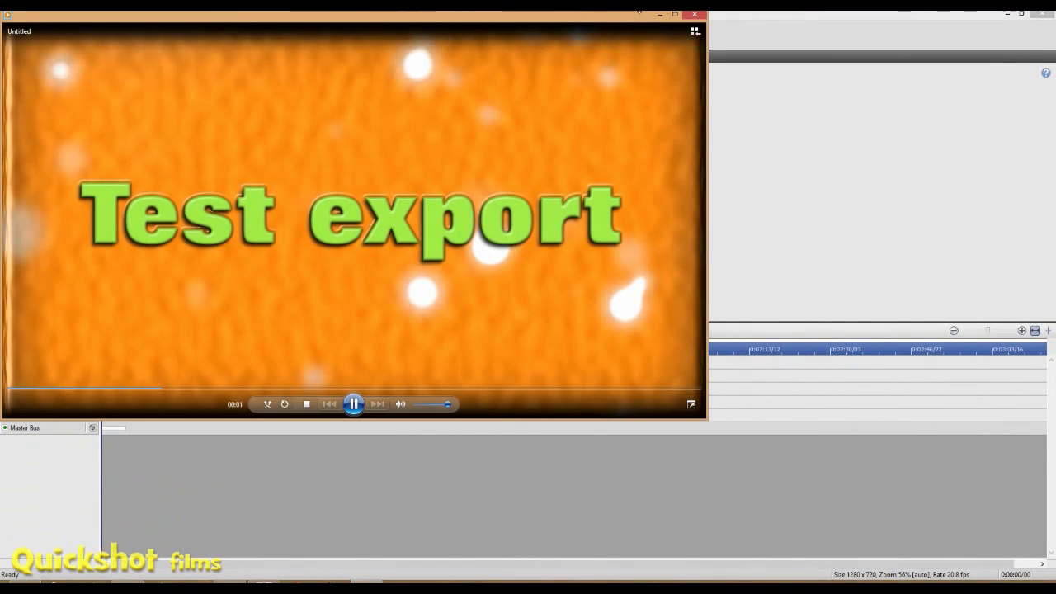
Step: Pause playback, lower the volume and replay the clip in a maximized player
click(348, 404)
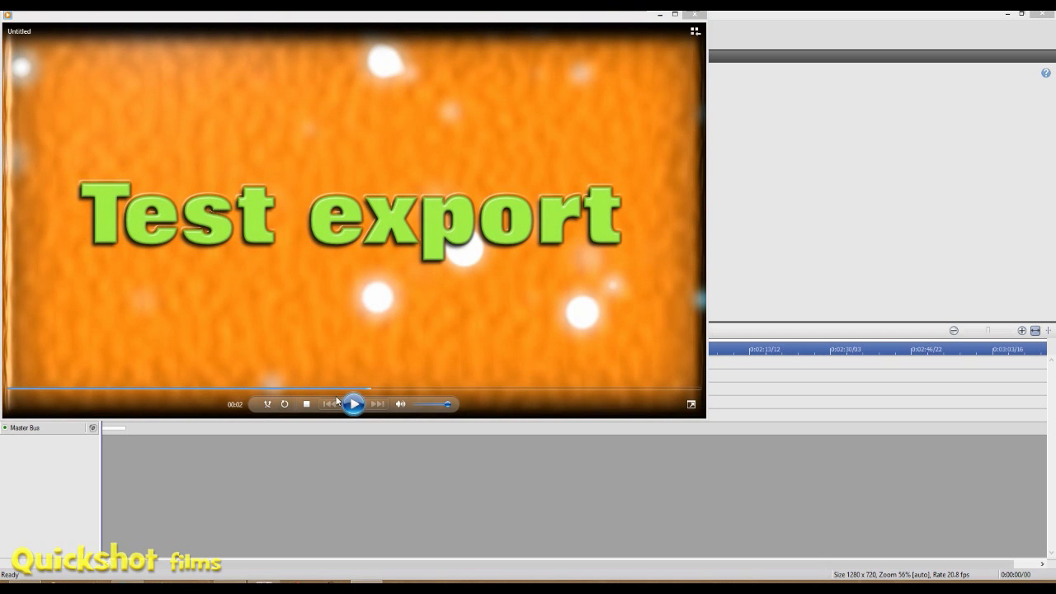
drag(447, 403, 423, 404)
click(675, 15)
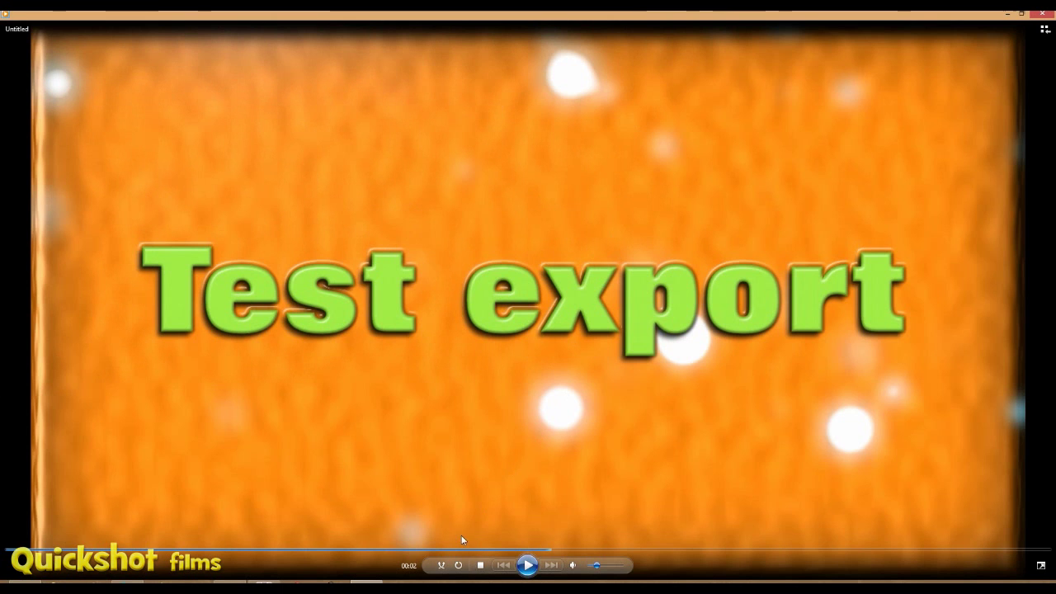
click(526, 564)
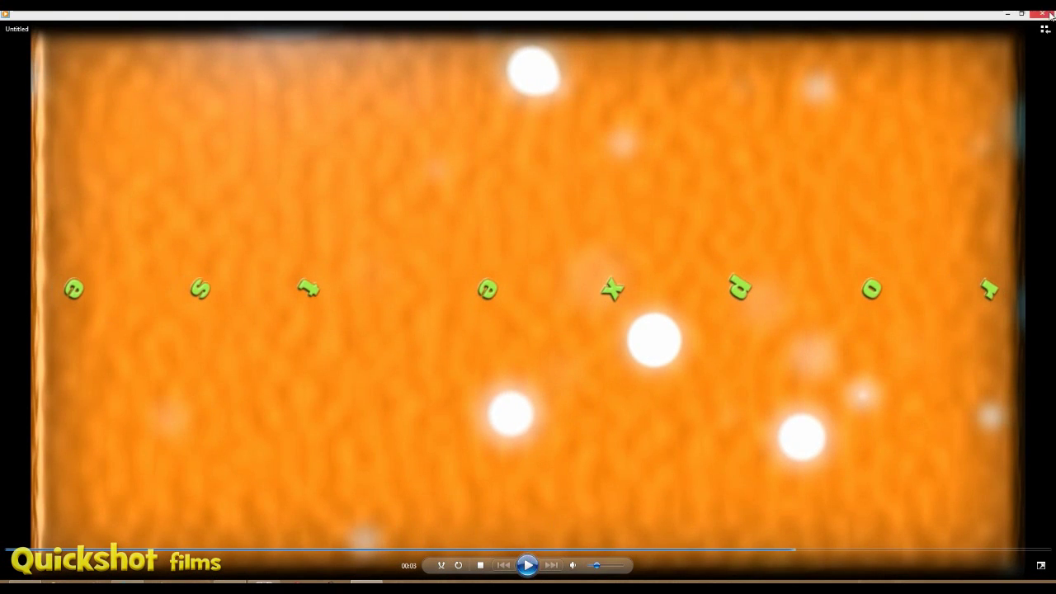
Step: Restore the player to a smaller window, play the clip again and close the player
drag(934, 14, 728, 157)
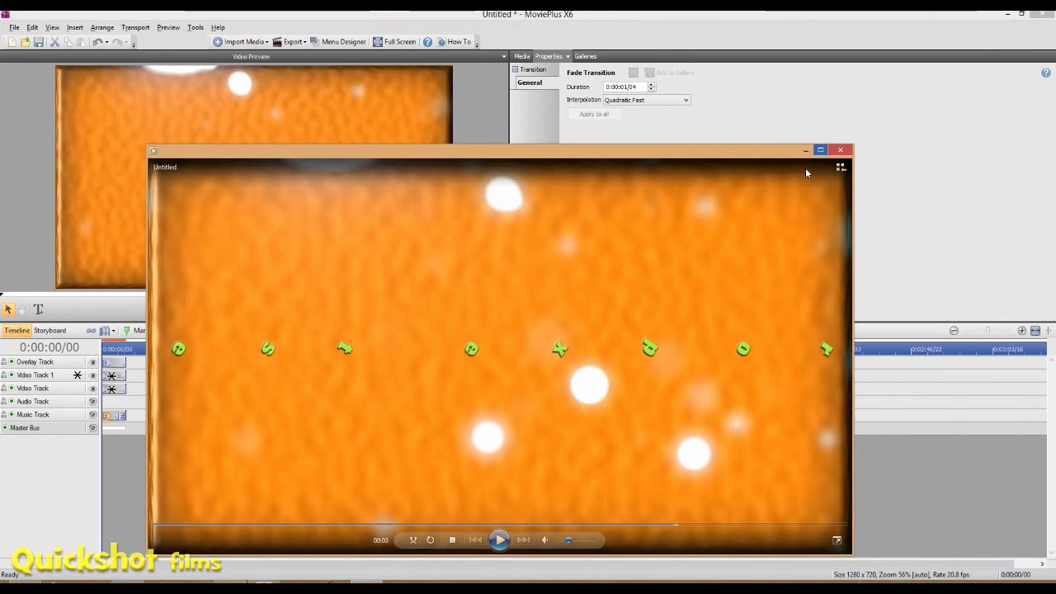
drag(806, 165, 874, 95)
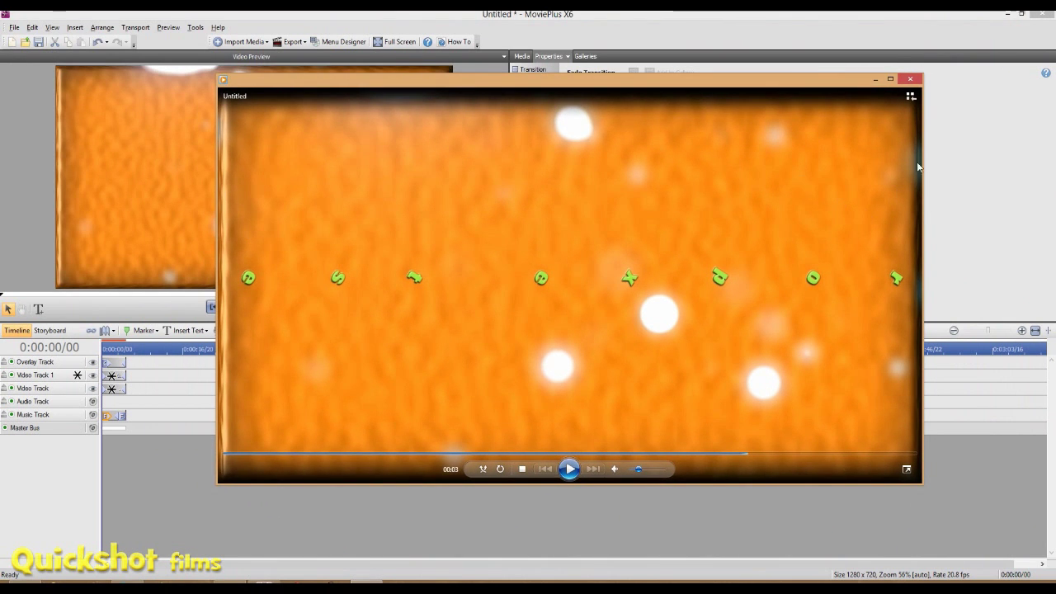
drag(816, 85, 692, 104)
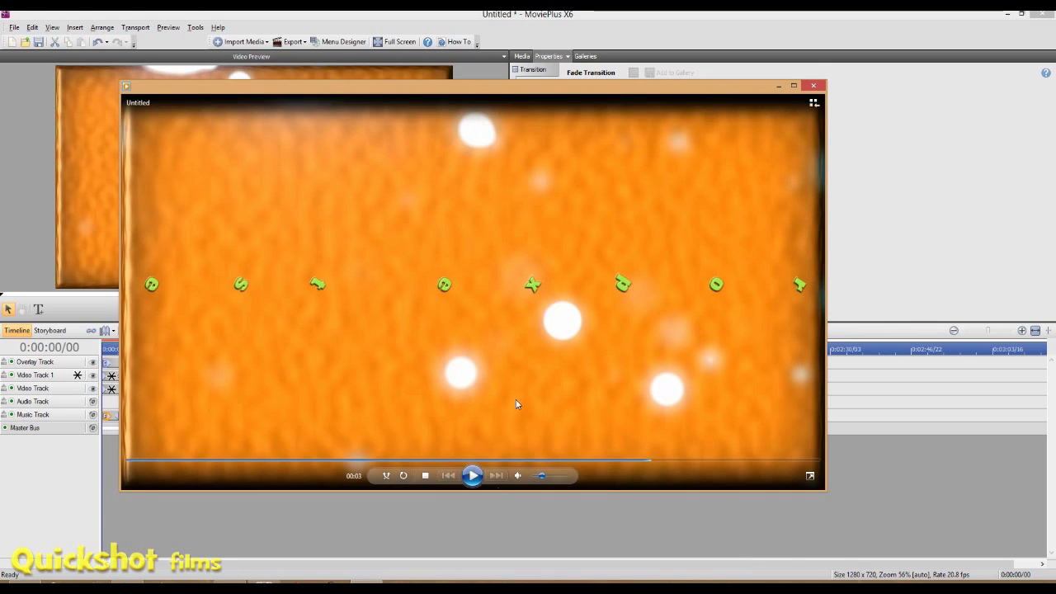
click(473, 476)
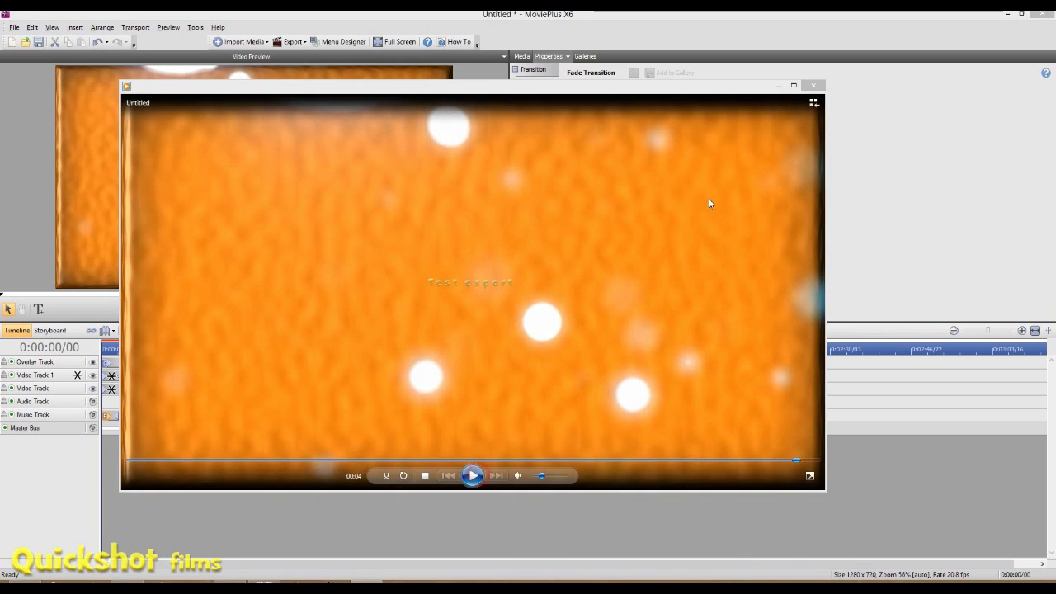
click(815, 86)
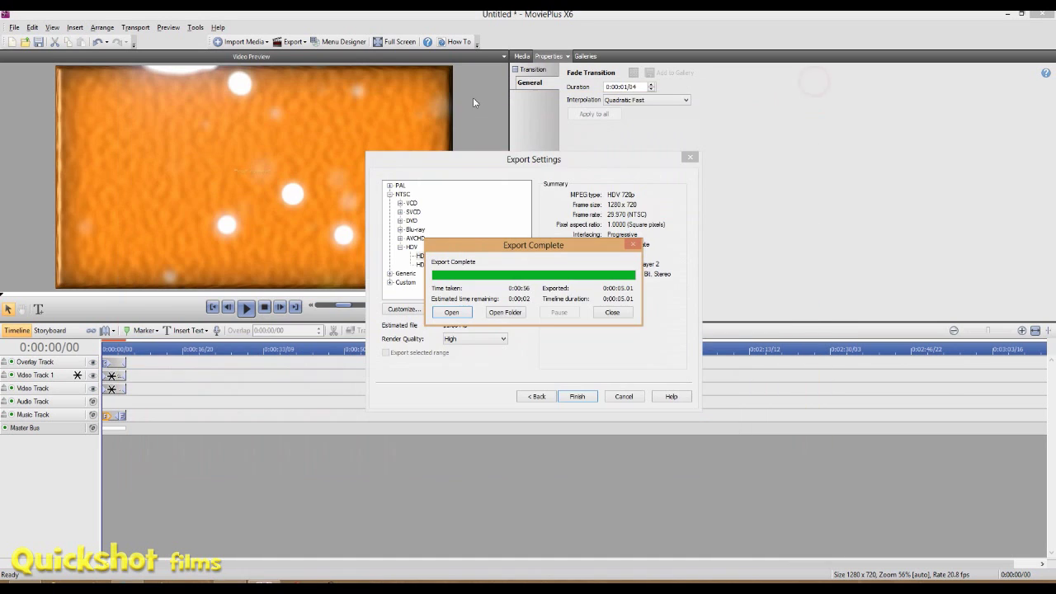
Step: Export to Windows Media audio and video with the HD 720p30 preset, saving Untitled.wmv in Videos
click(601, 309)
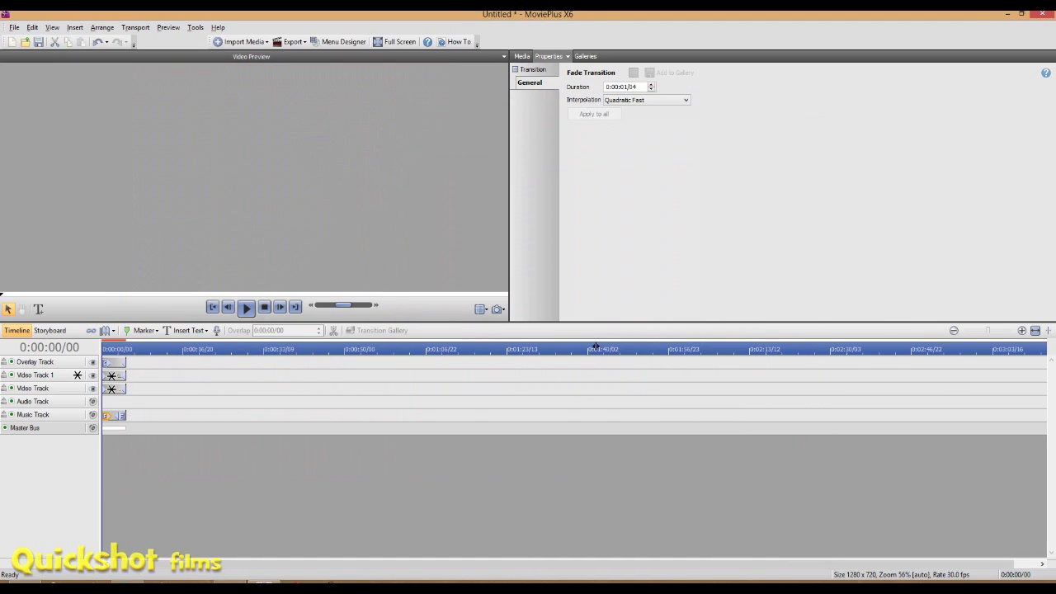
click(299, 43)
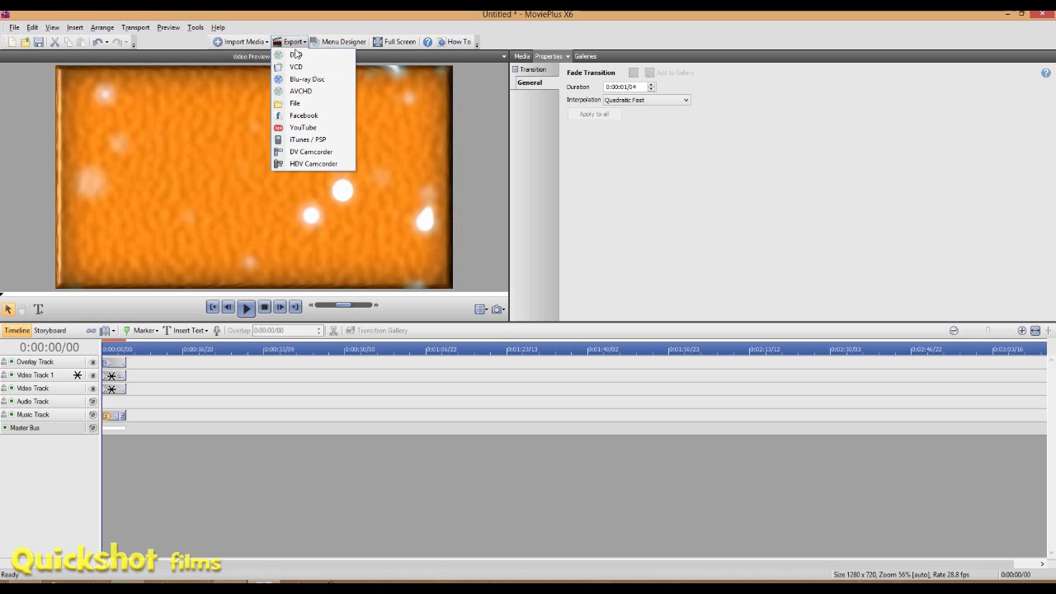
click(297, 104)
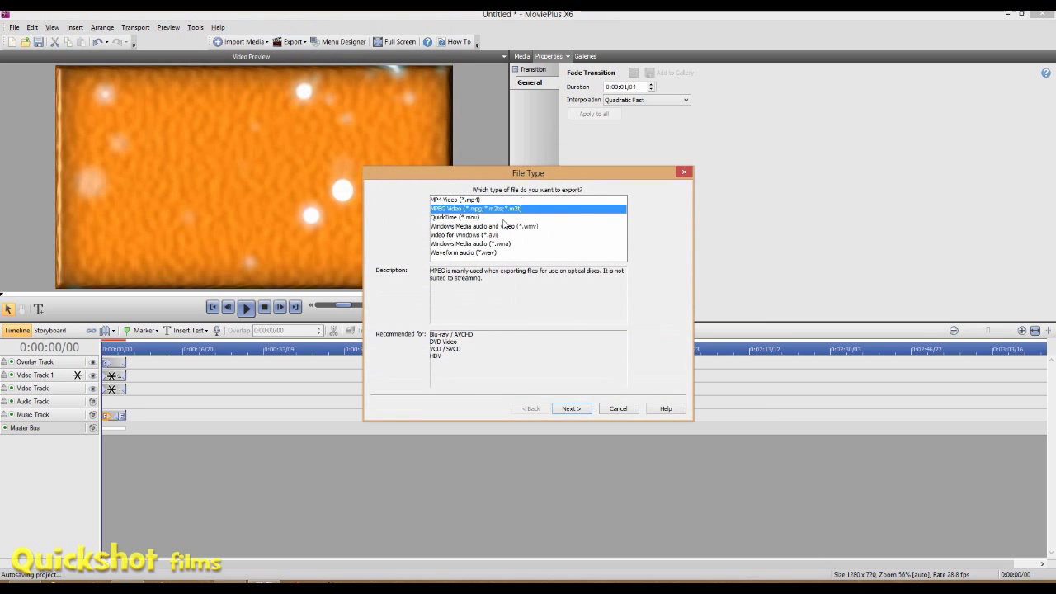
click(500, 217)
click(495, 226)
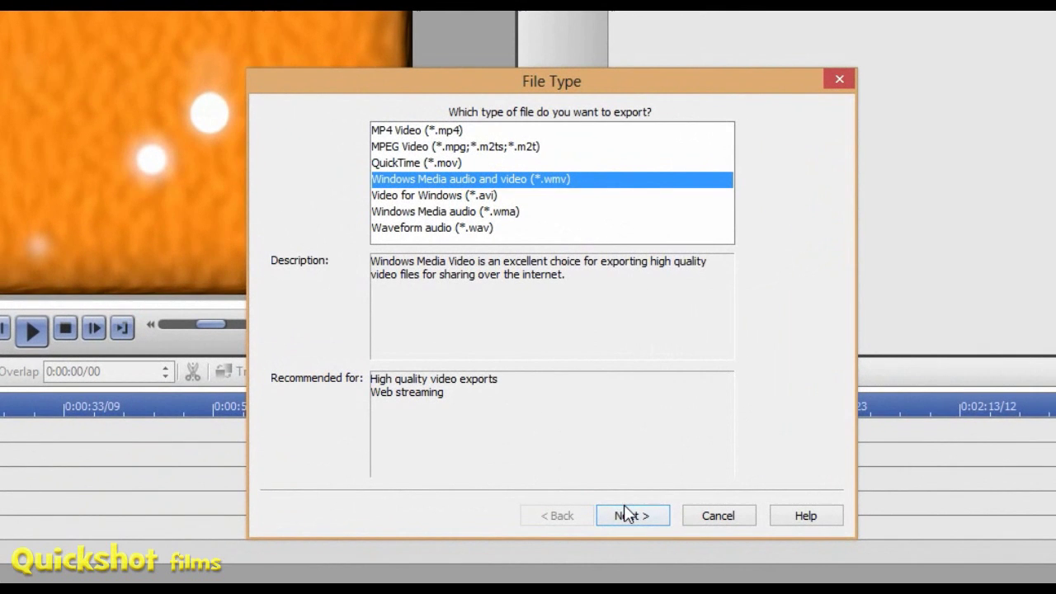
click(579, 425)
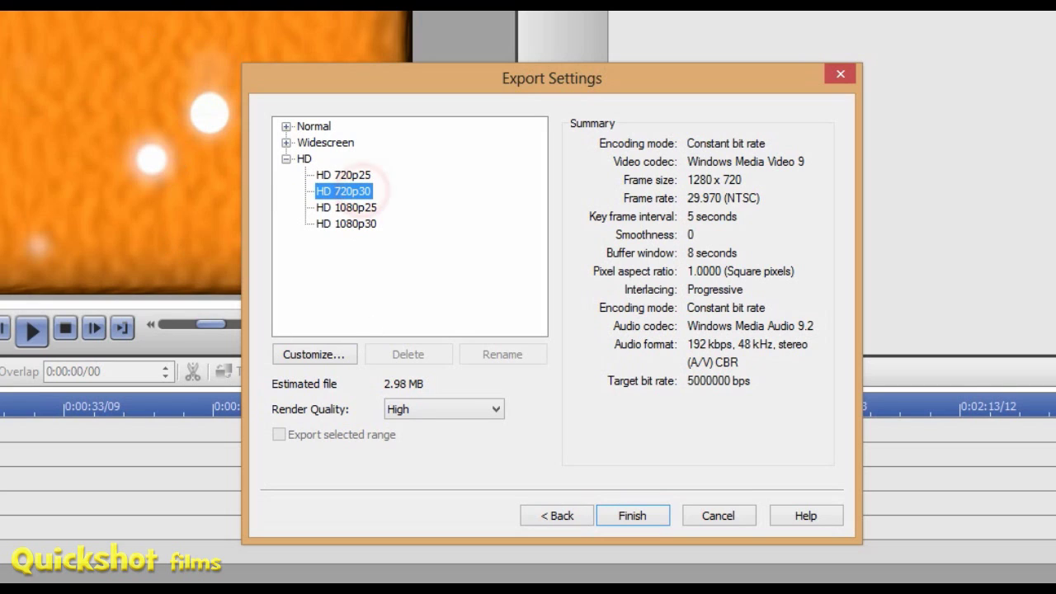
click(632, 515)
click(901, 554)
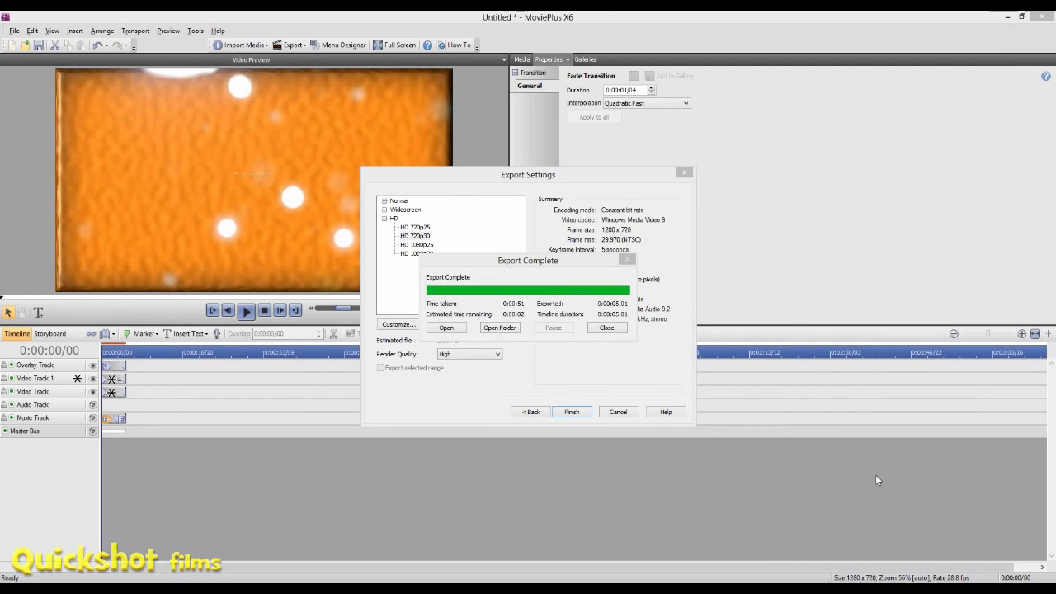
Step: Play and pause the exported Untitled.wmv, then open its folder in File Explorer
click(453, 328)
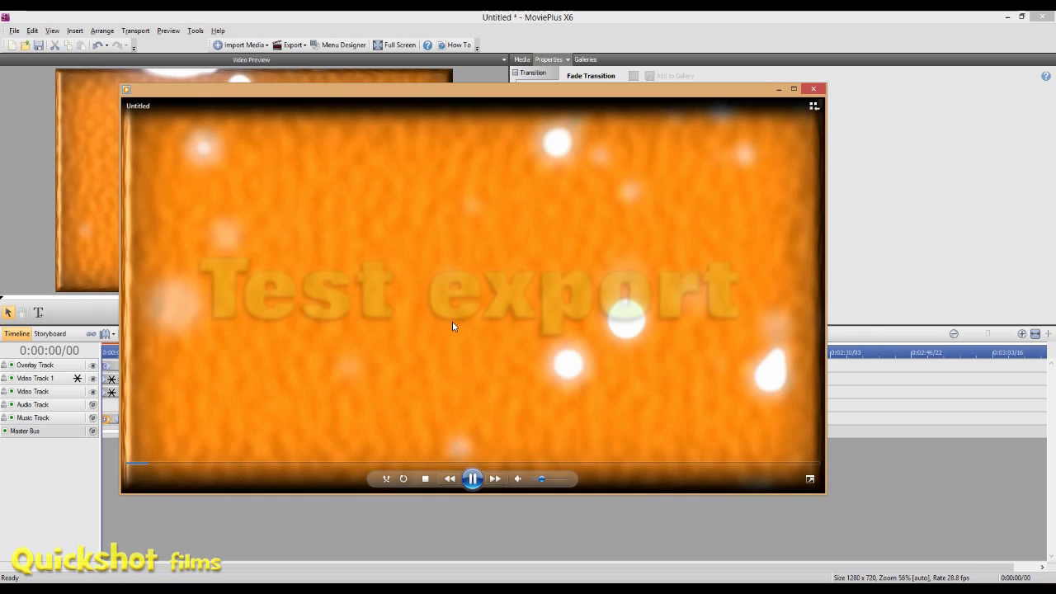
click(469, 311)
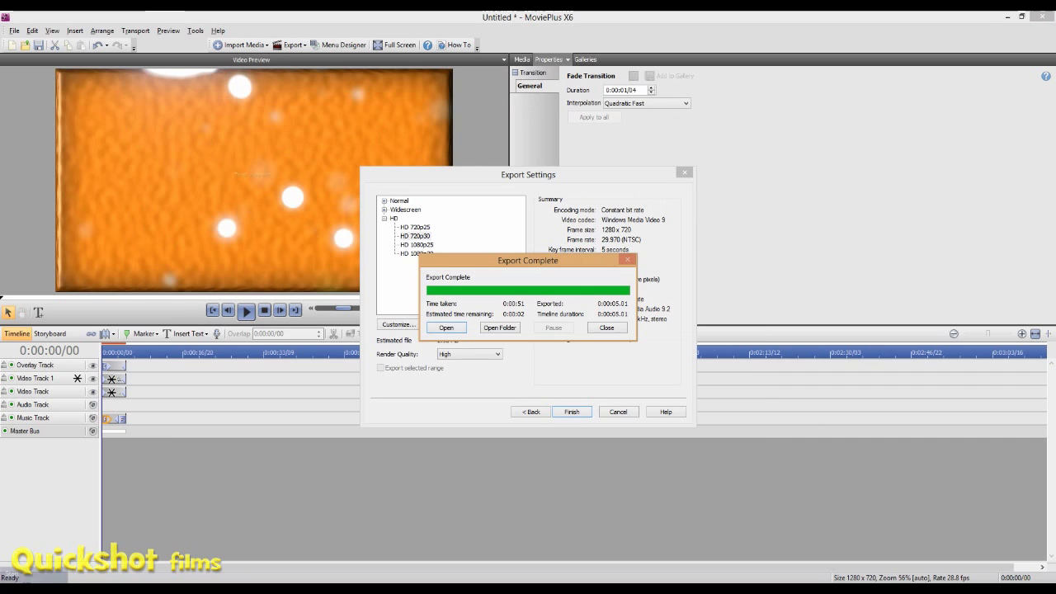
click(499, 327)
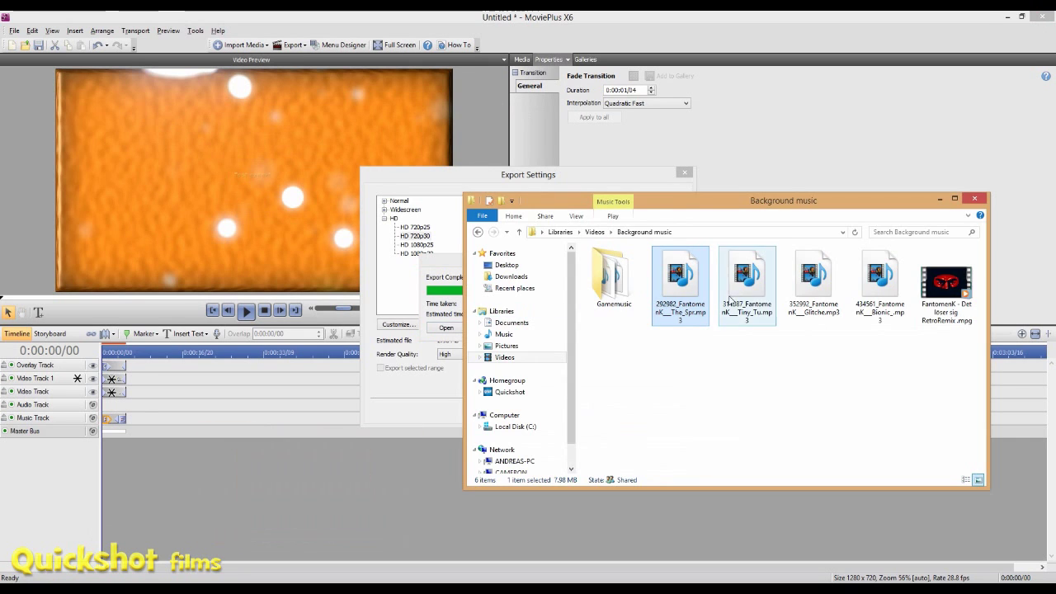
Step: Go to the Videos library and select Untitled.m2t (12.4 MB) and Untitled.wmv (1.35 MB)
click(538, 357)
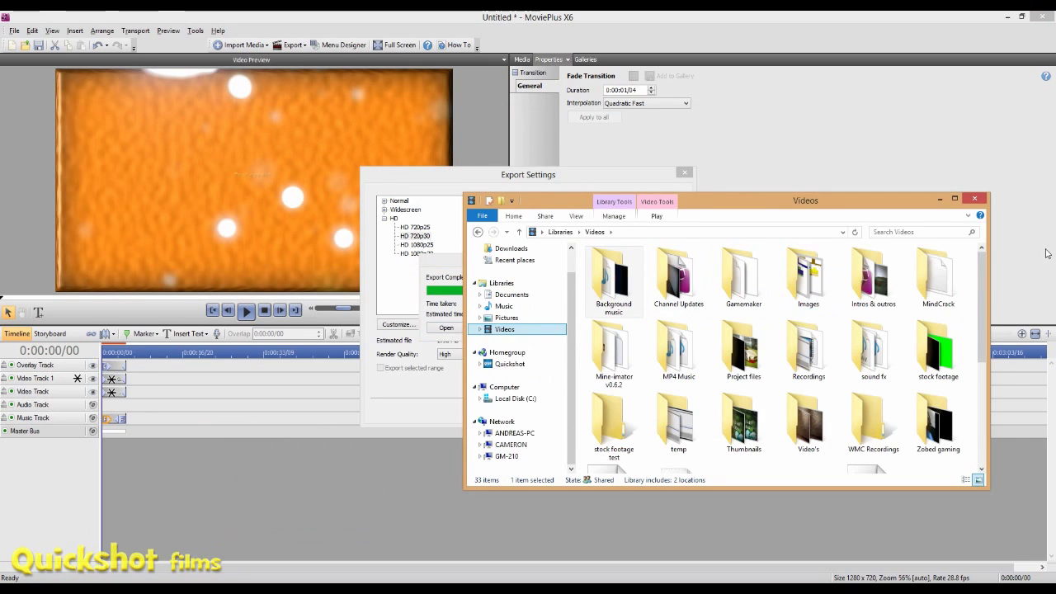
scroll(988, 294, down, 3)
scroll(957, 373, down, 1)
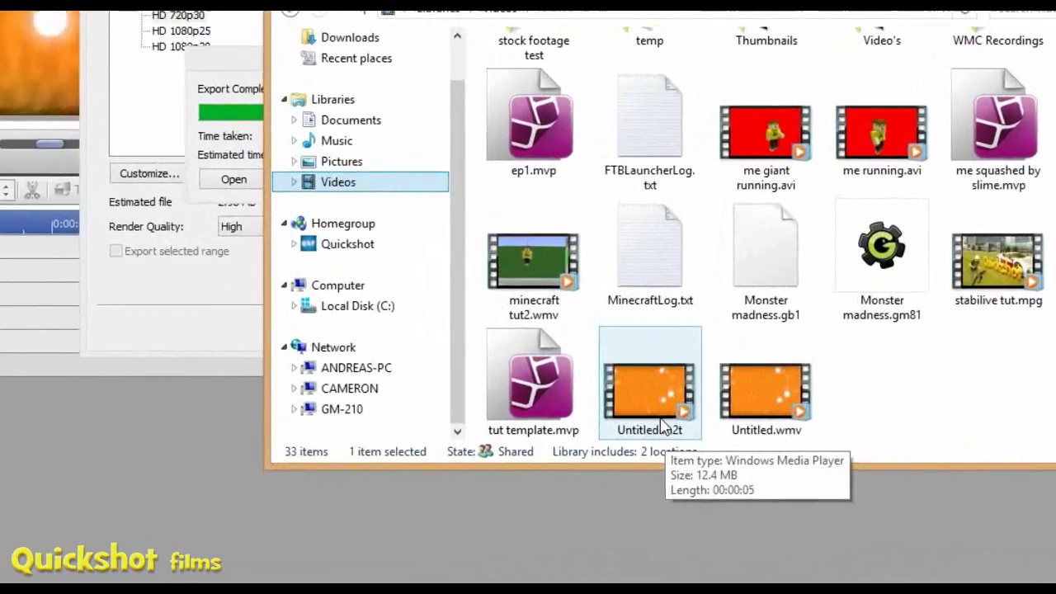
click(688, 467)
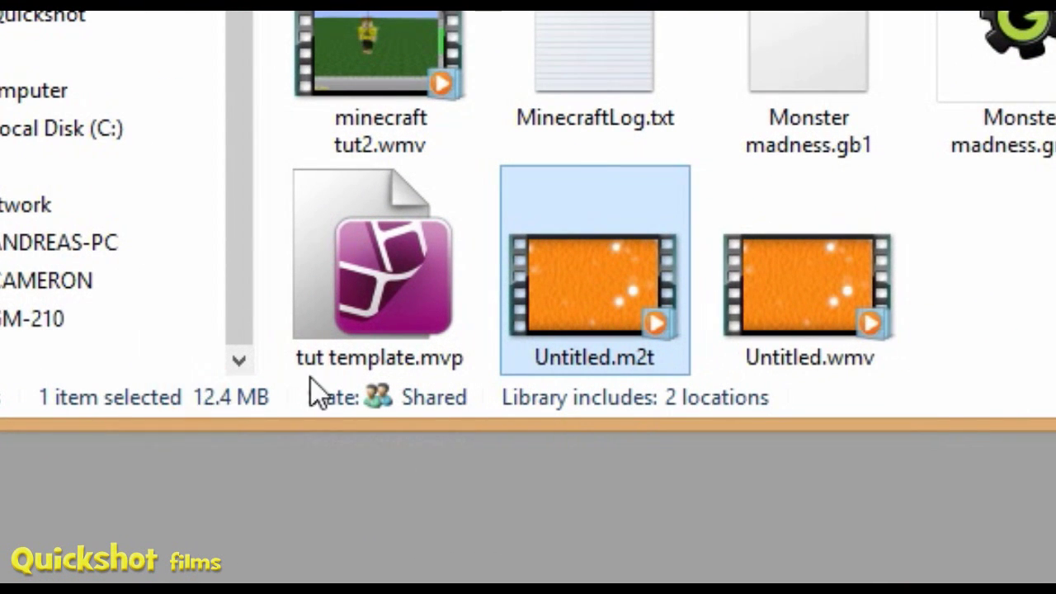
click(791, 305)
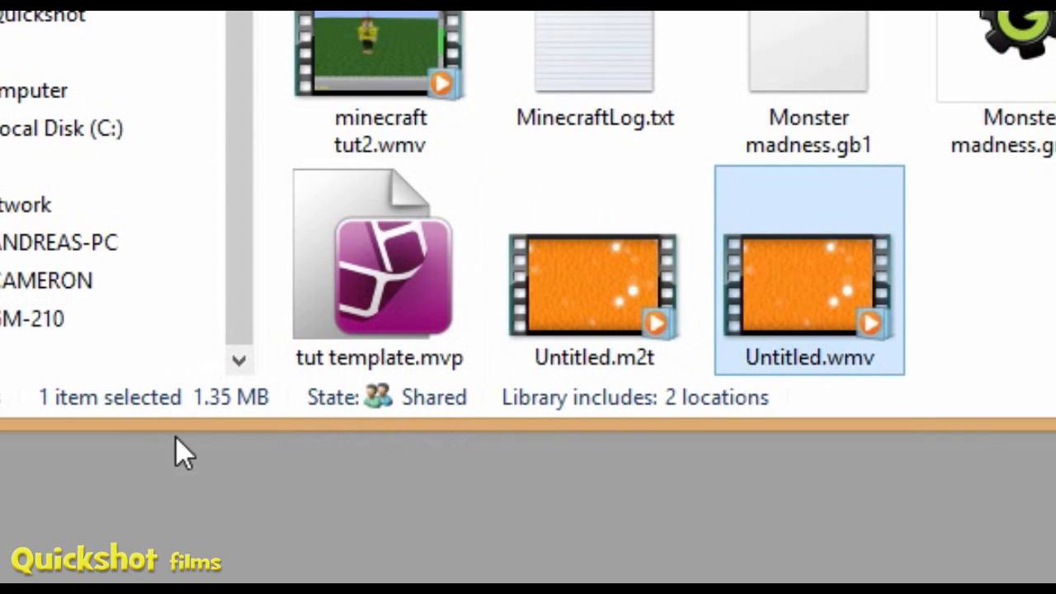
click(204, 397)
click(657, 311)
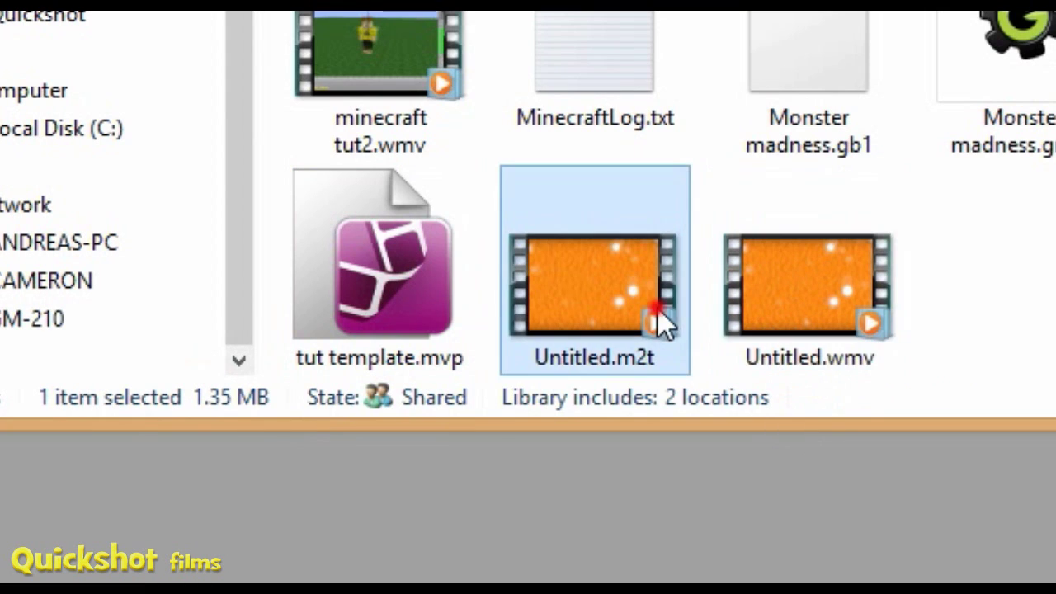
click(825, 278)
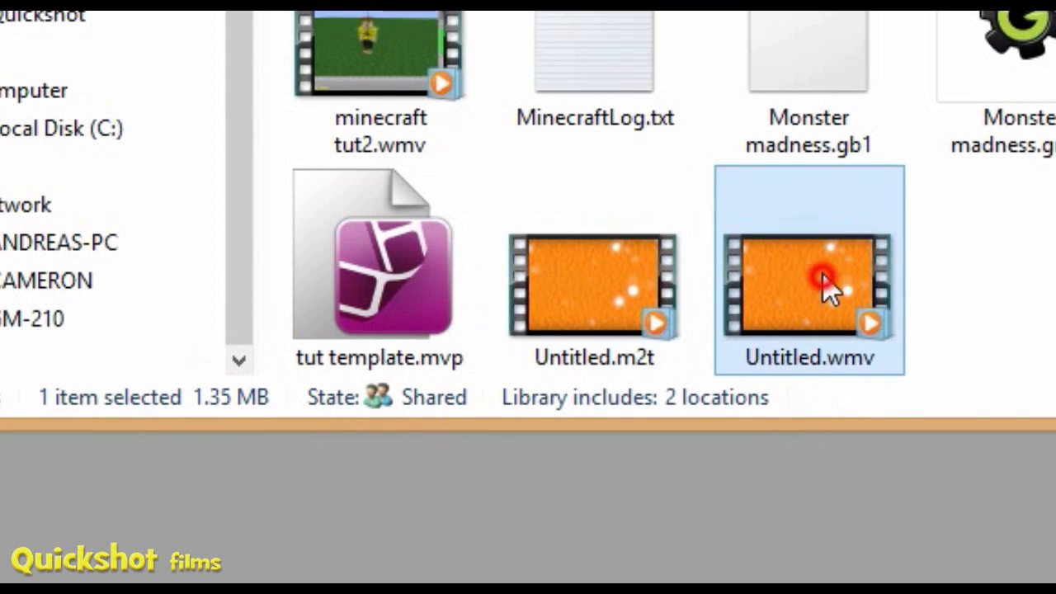
Step: Reselect each Untitled file to confirm 12.4 MB for the .m2t versus 1.35 MB for the .wmv
mouse_move(825, 311)
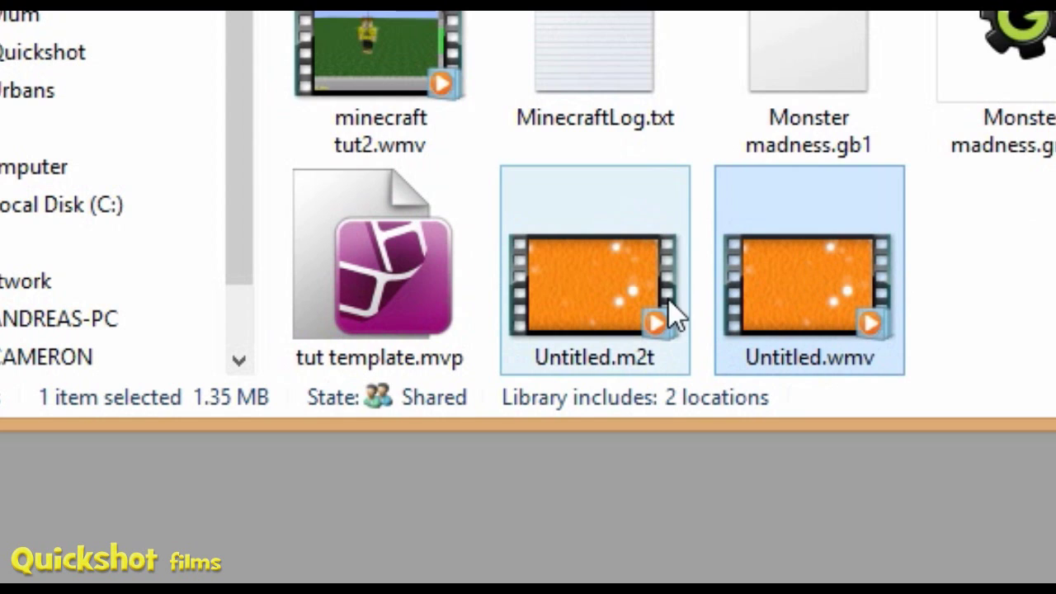
mouse_move(602, 313)
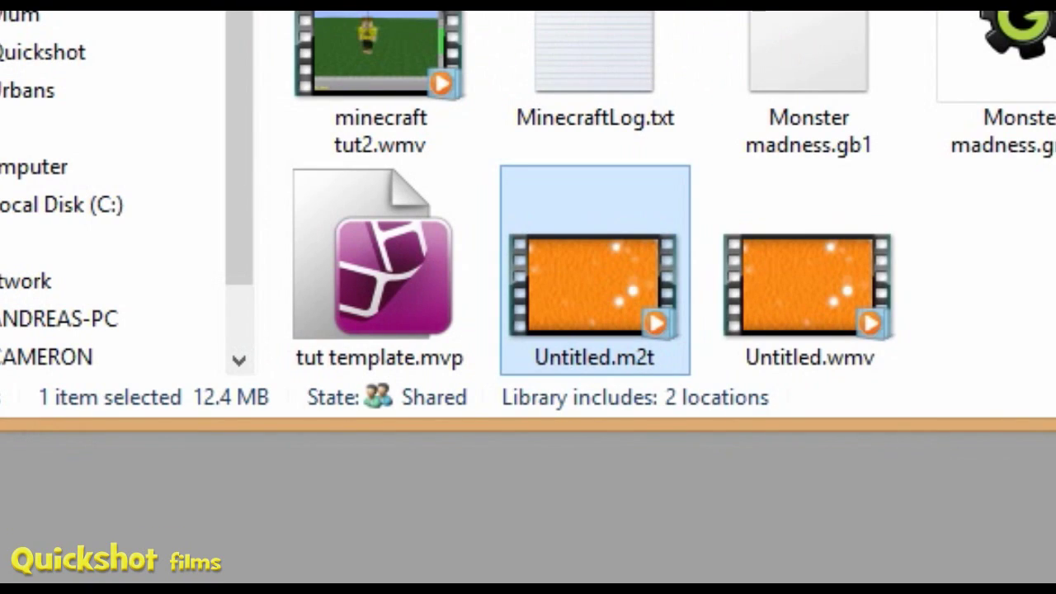
click(822, 265)
click(700, 264)
click(809, 236)
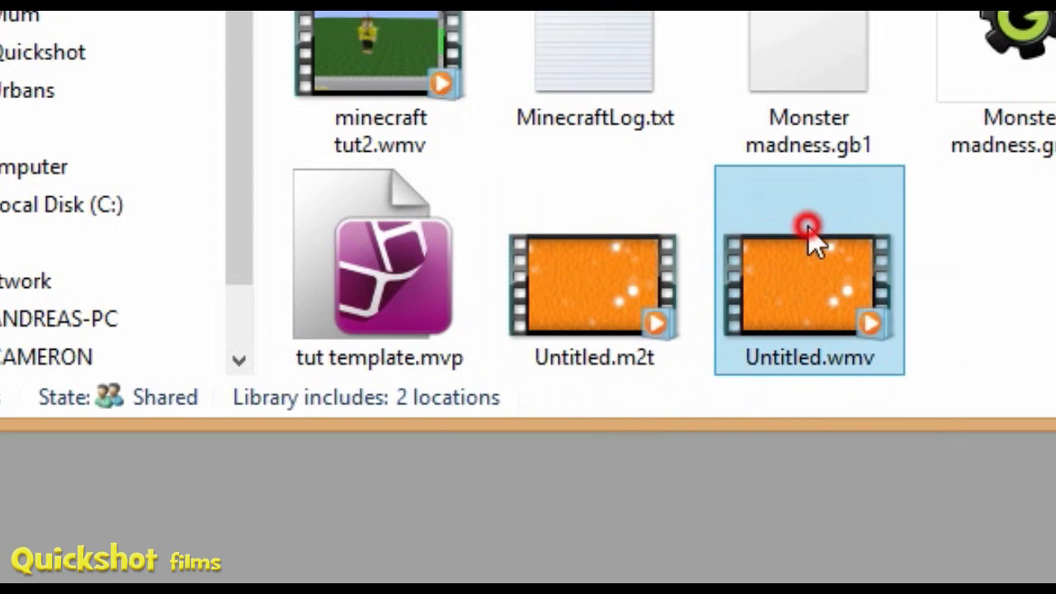
click(549, 279)
click(203, 399)
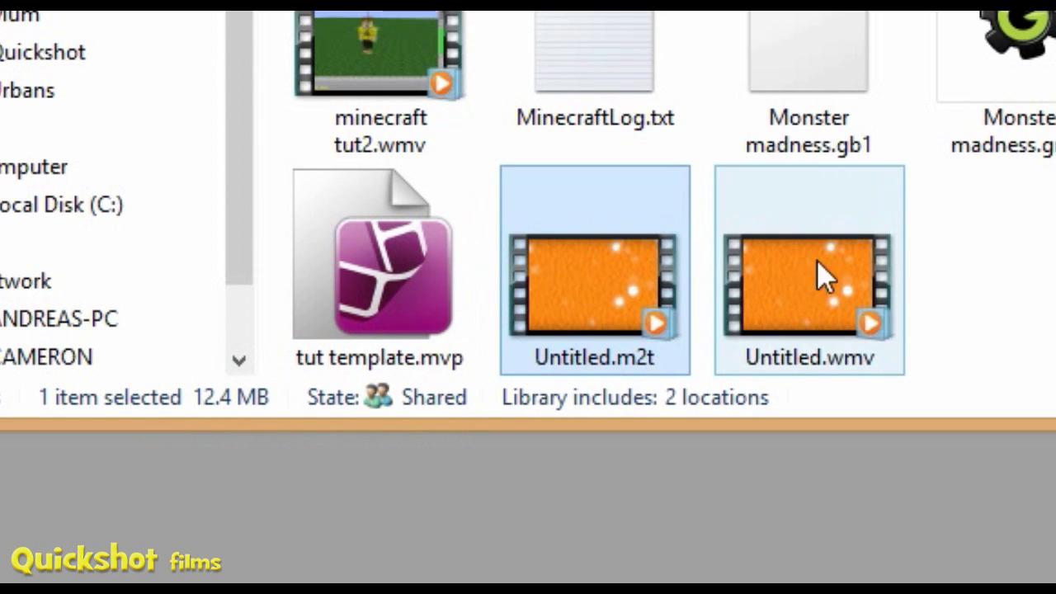
click(821, 248)
click(198, 400)
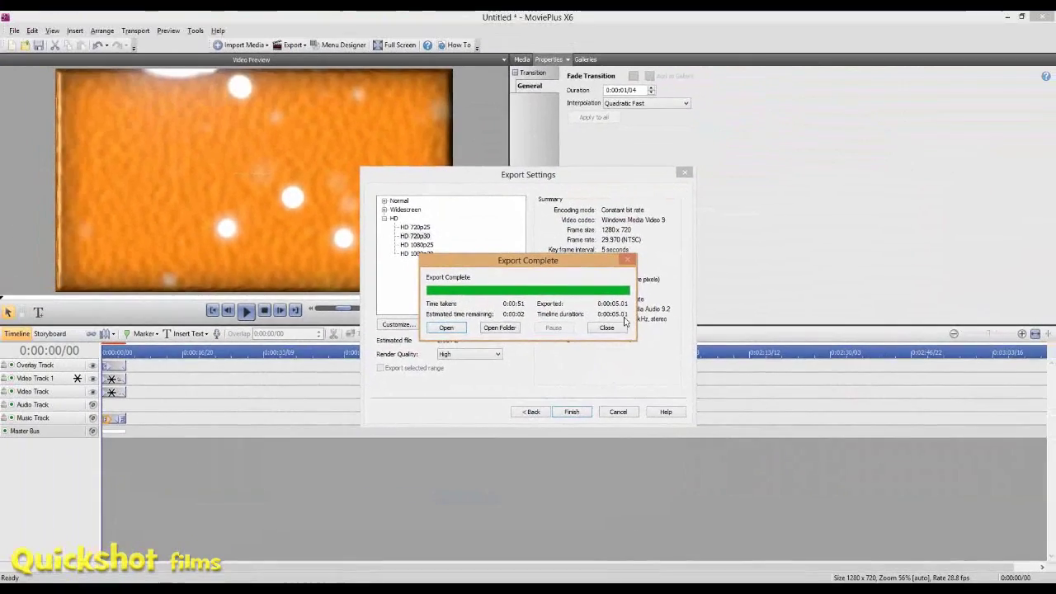
Step: Close the export dialogs and start a new QuickTime (*.mov) file export
click(619, 327)
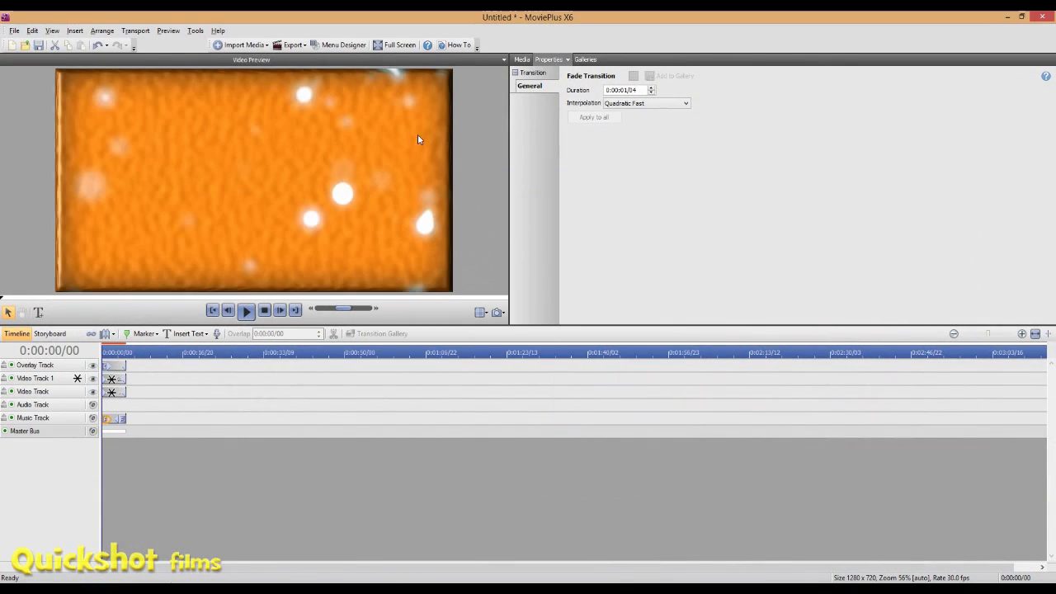
click(293, 45)
click(309, 102)
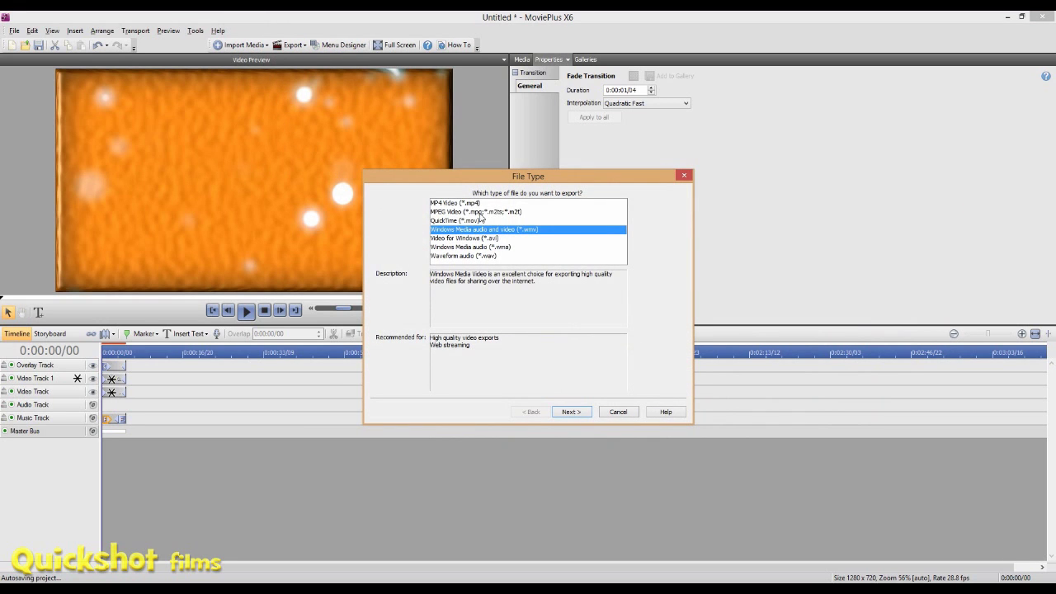
click(479, 212)
click(475, 221)
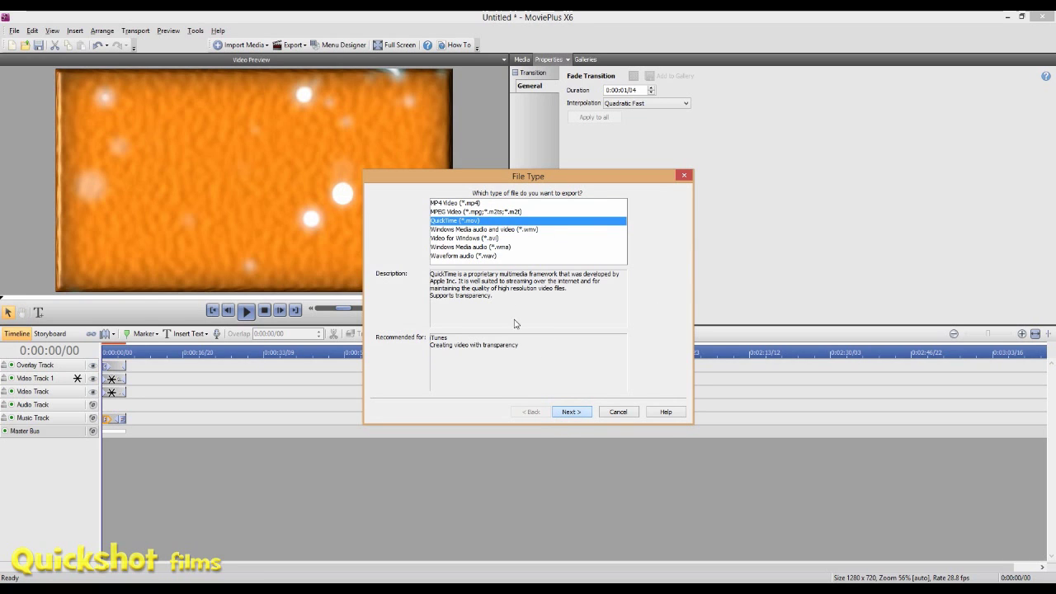
click(570, 411)
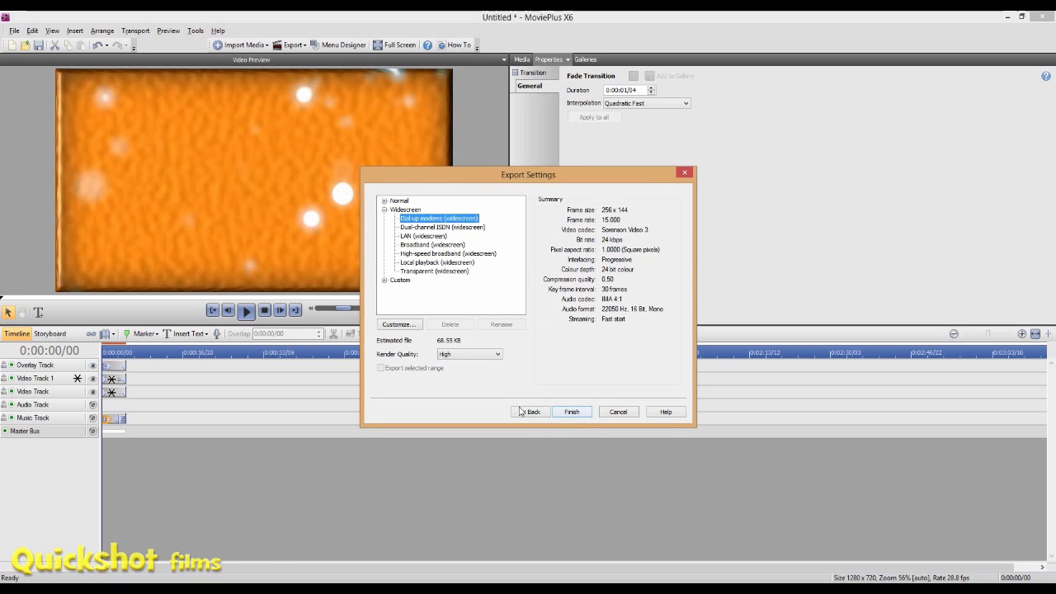
Step: Pick the High-speed broadband (widescreen) template and open it for customising
click(401, 281)
click(421, 262)
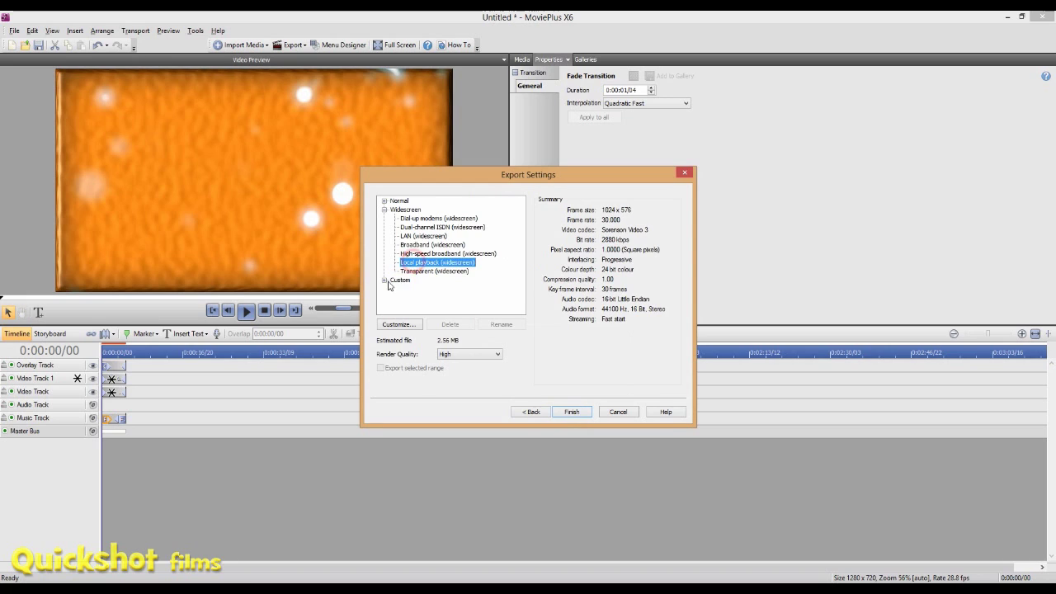
click(422, 236)
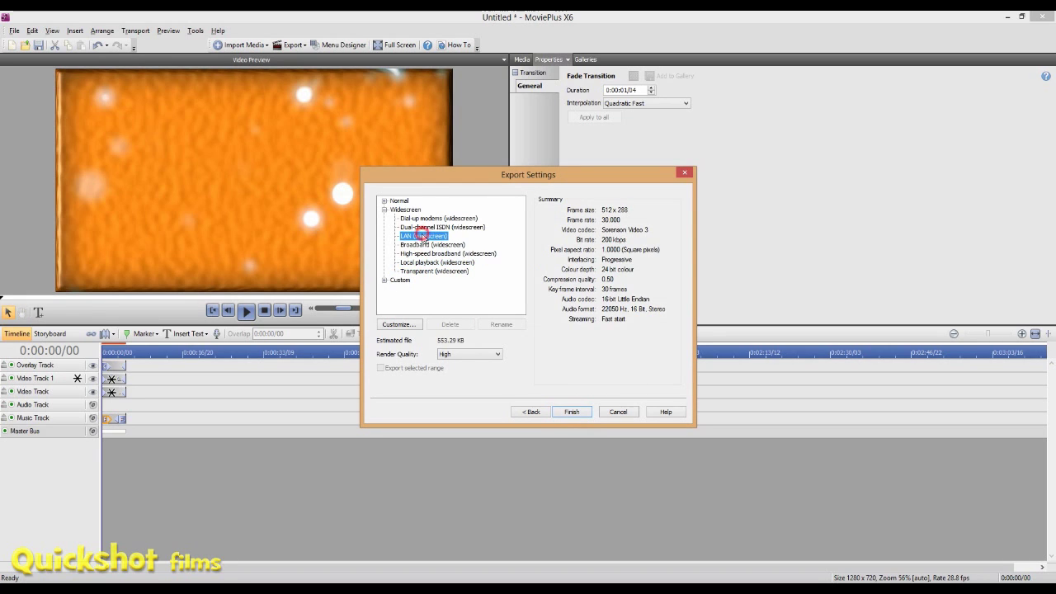
click(427, 254)
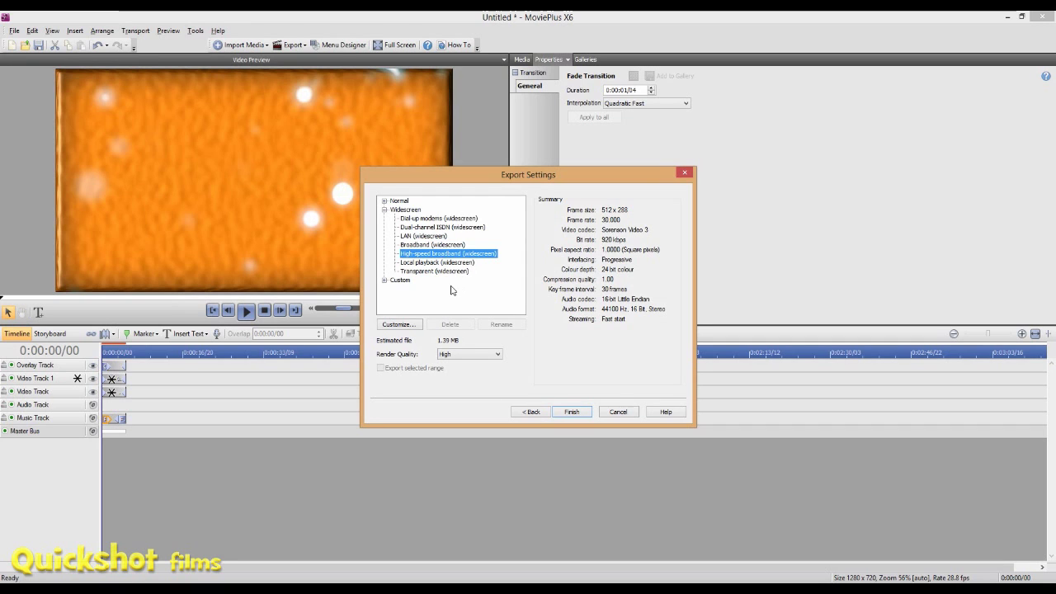
click(400, 325)
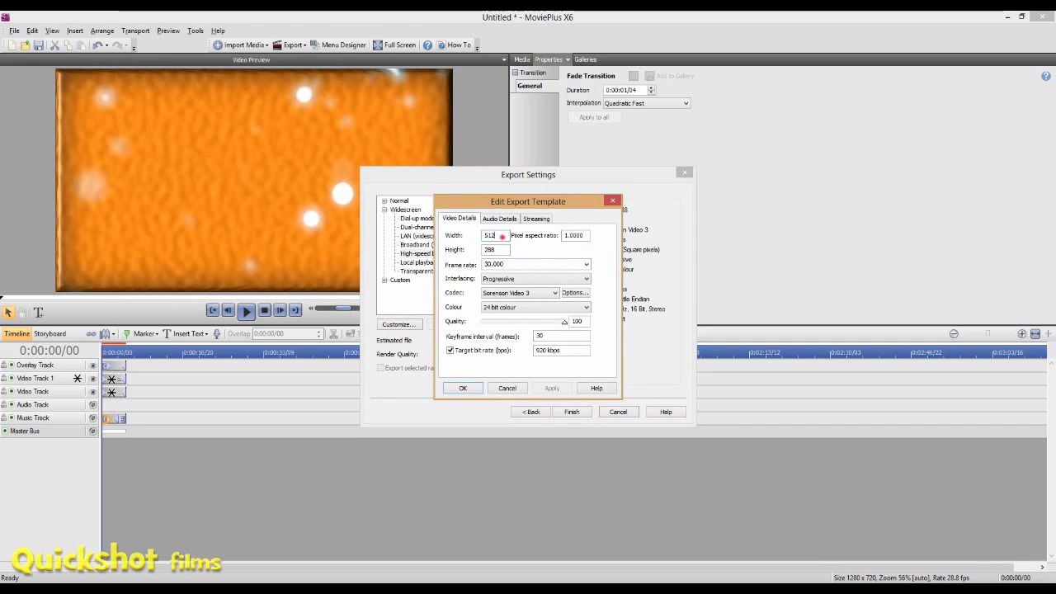
Step: Save a 1280 x 720 QuickTime export template named 'HD' and check its summary
text(1)
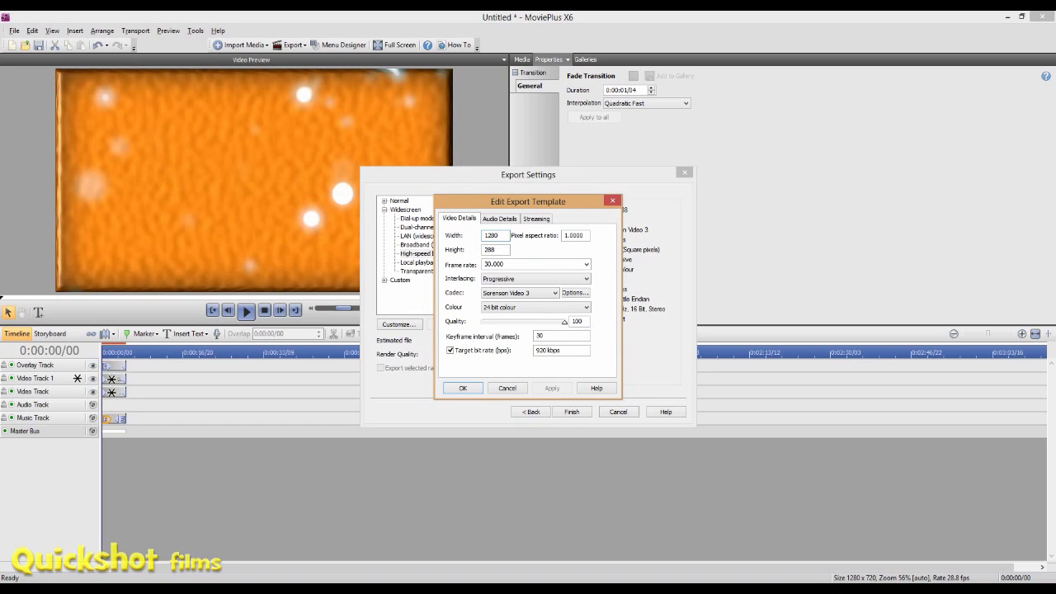
text(720)
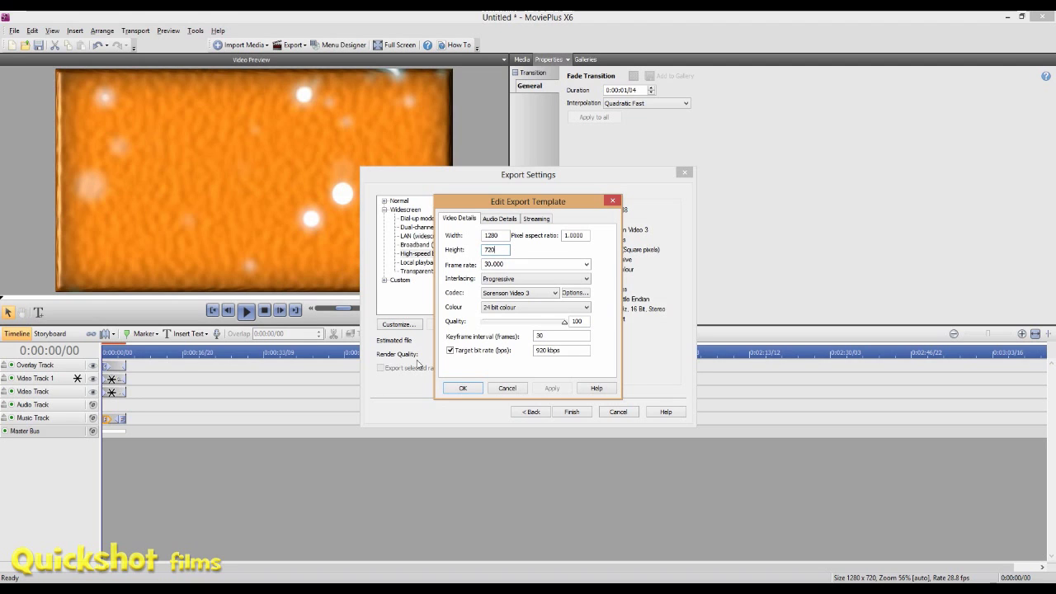
click(477, 388)
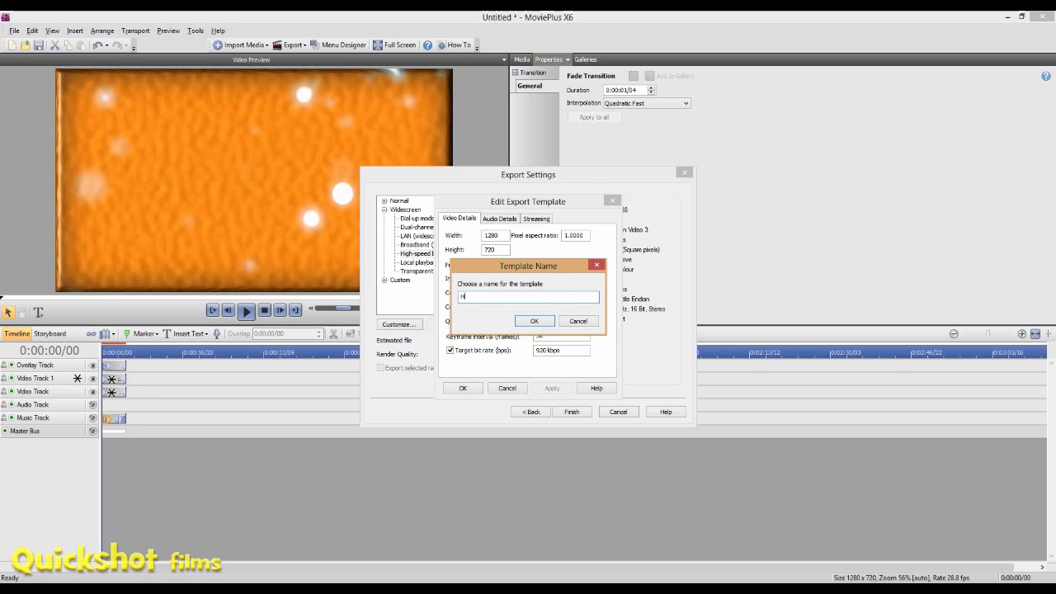
text(HD)
click(534, 321)
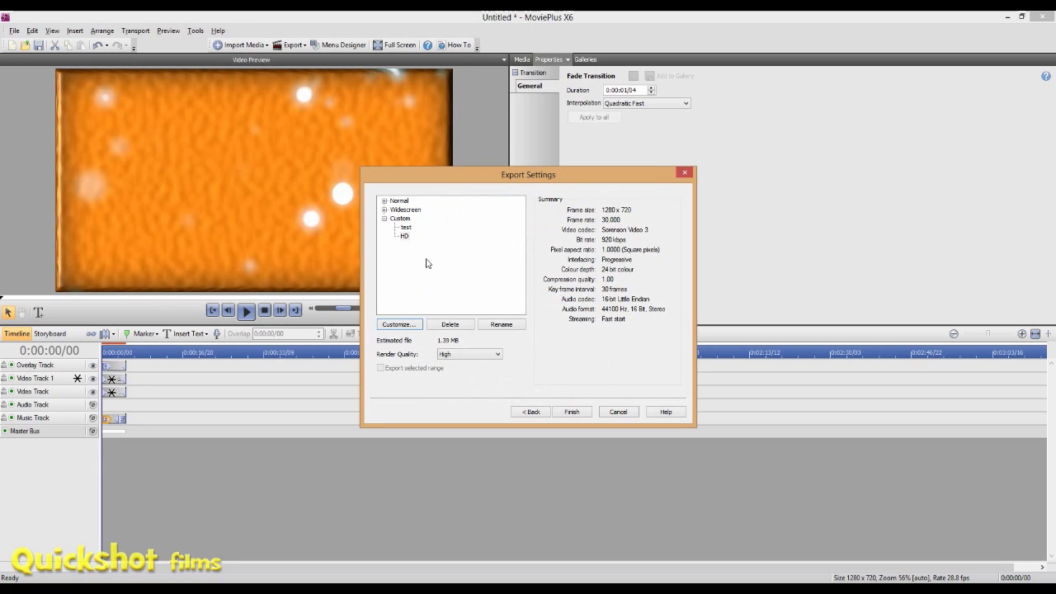
click(404, 236)
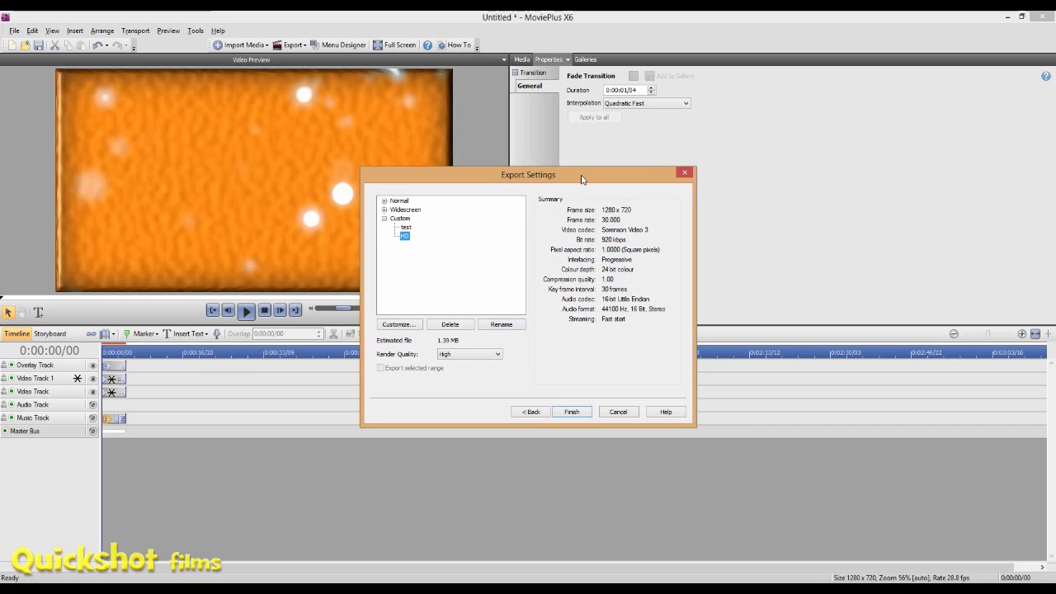
drag(581, 179, 555, 268)
click(652, 263)
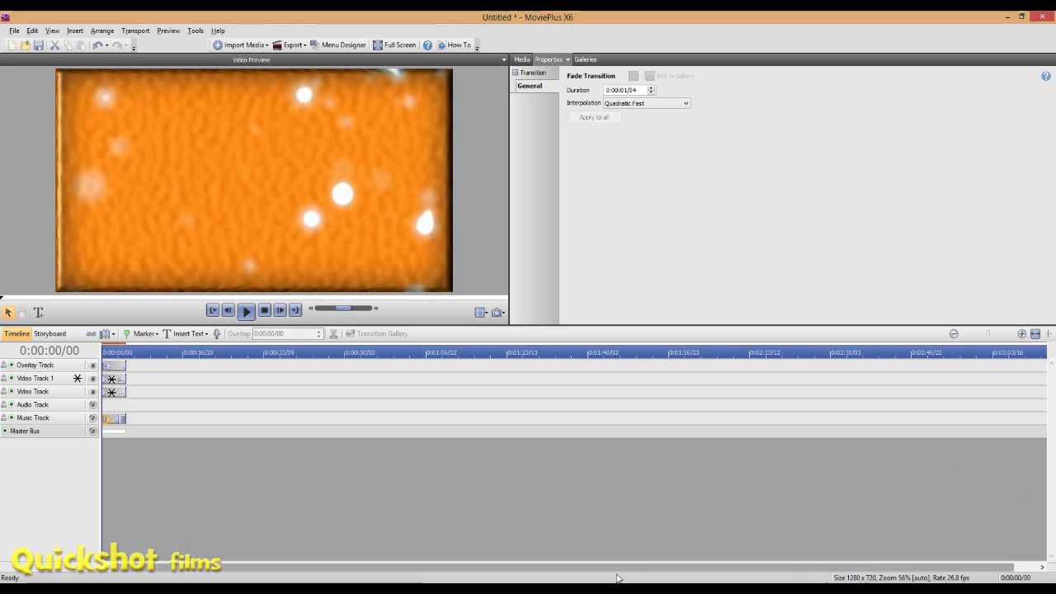
drag(431, 566, 451, 566)
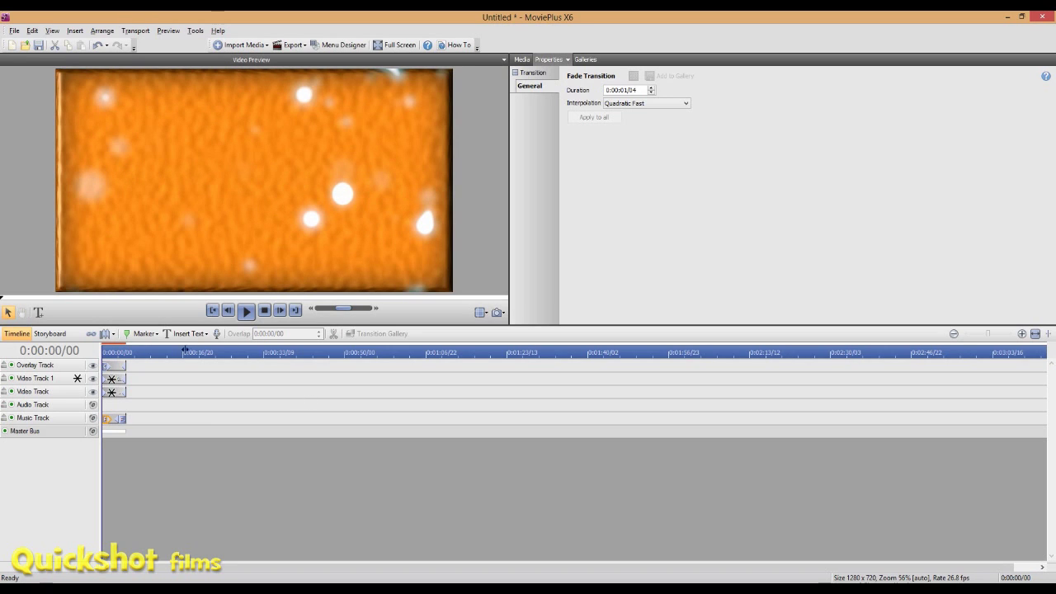
drag(160, 353, 103, 353)
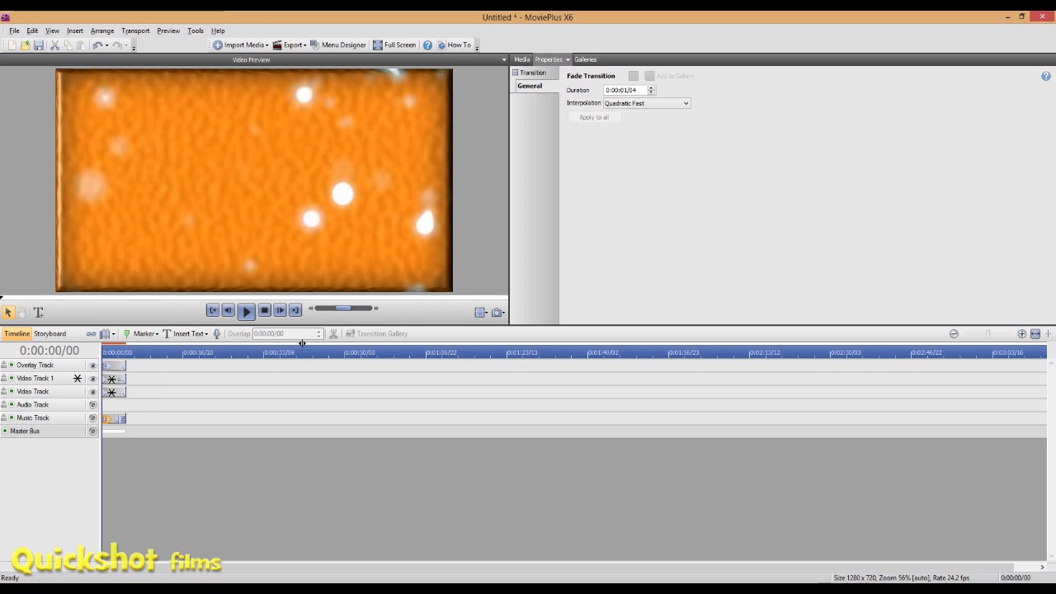